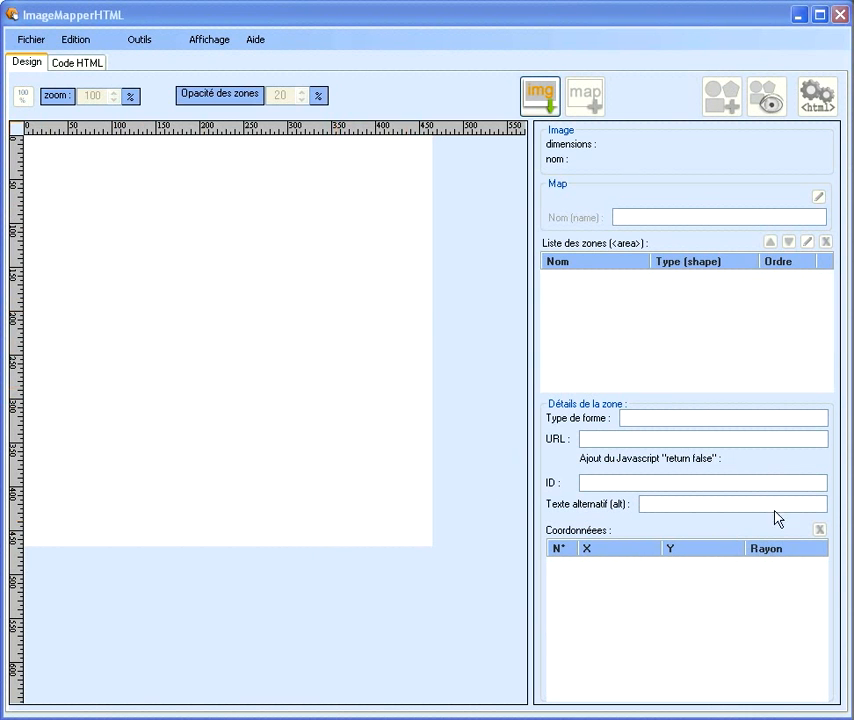
- Load the image bouton-pad-rond.png from the local disk C: into the design view
{"action": "left_click", "coordinate": [82, 70]}
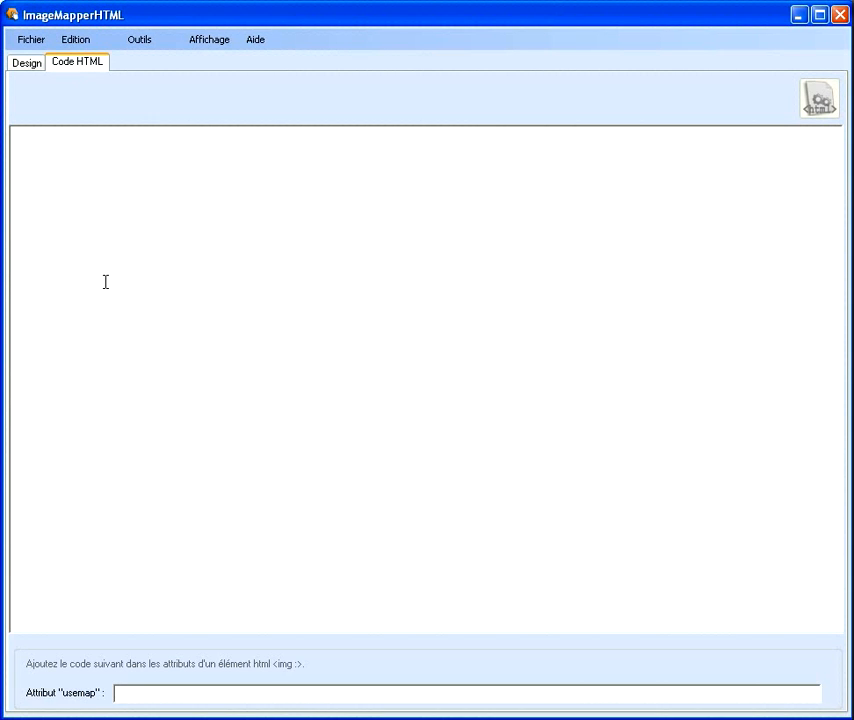
{"action": "left_click", "coordinate": [28, 67]}
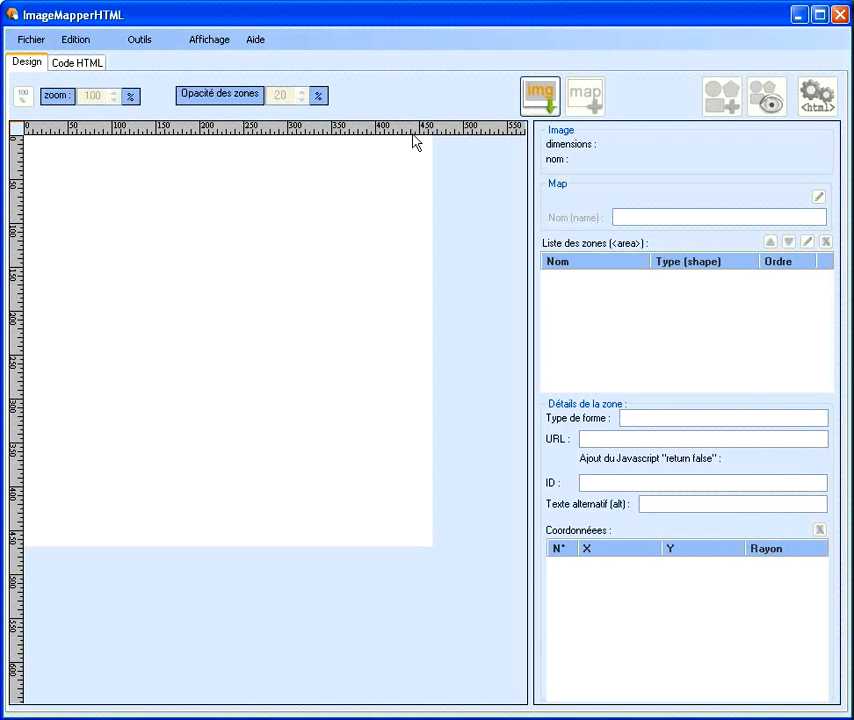
{"action": "left_click", "coordinate": [541, 97]}
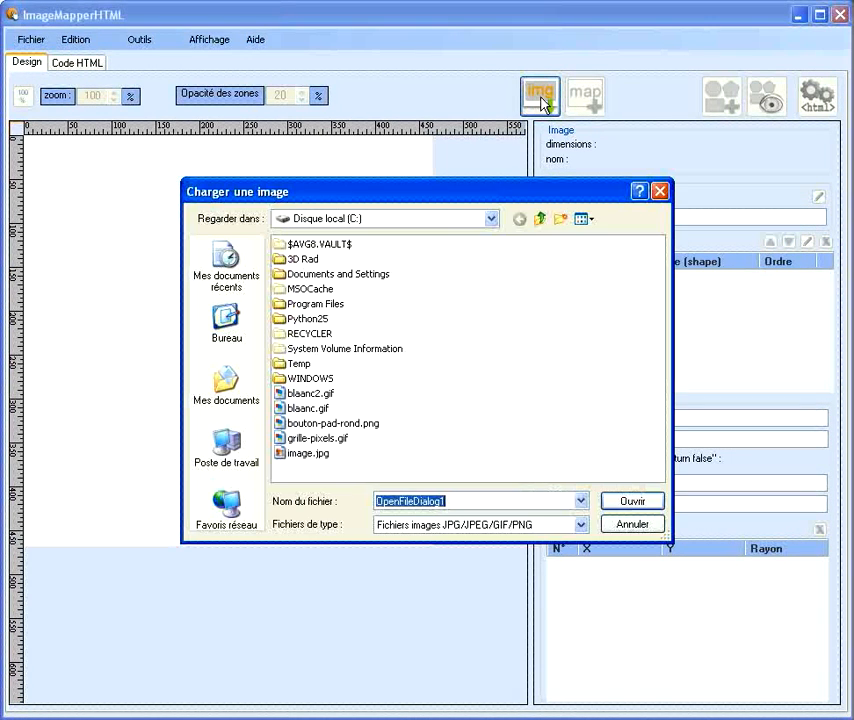
{"action": "left_click", "coordinate": [308, 426]}
{"action": "double_click", "coordinate": [308, 426]}
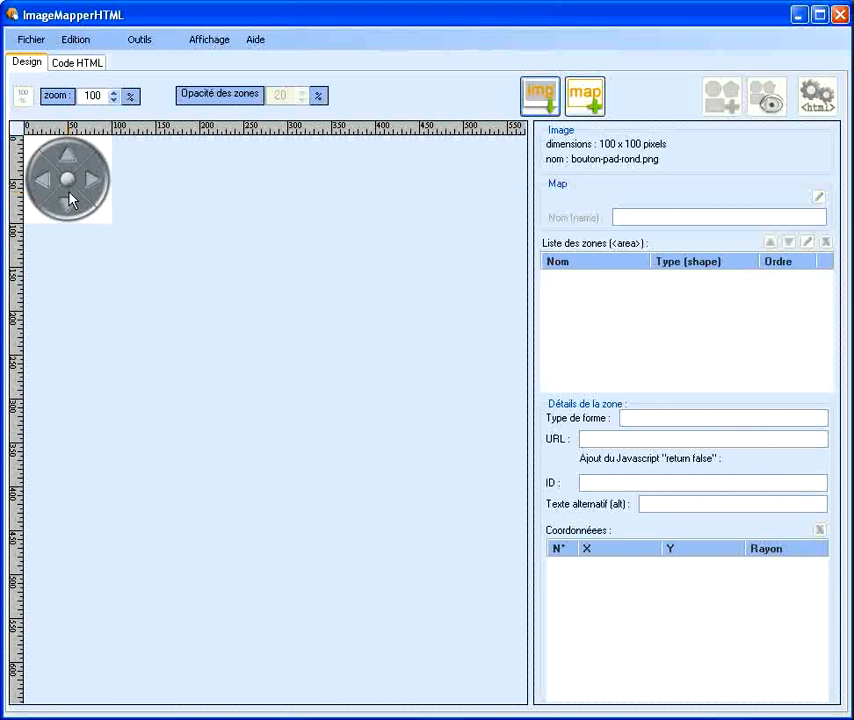
- Set the image zoom to 420%
{"action": "left_click", "coordinate": [113, 92]}
{"action": "left_click", "coordinate": [113, 92]}
{"action": "left_click", "coordinate": [113, 92]}
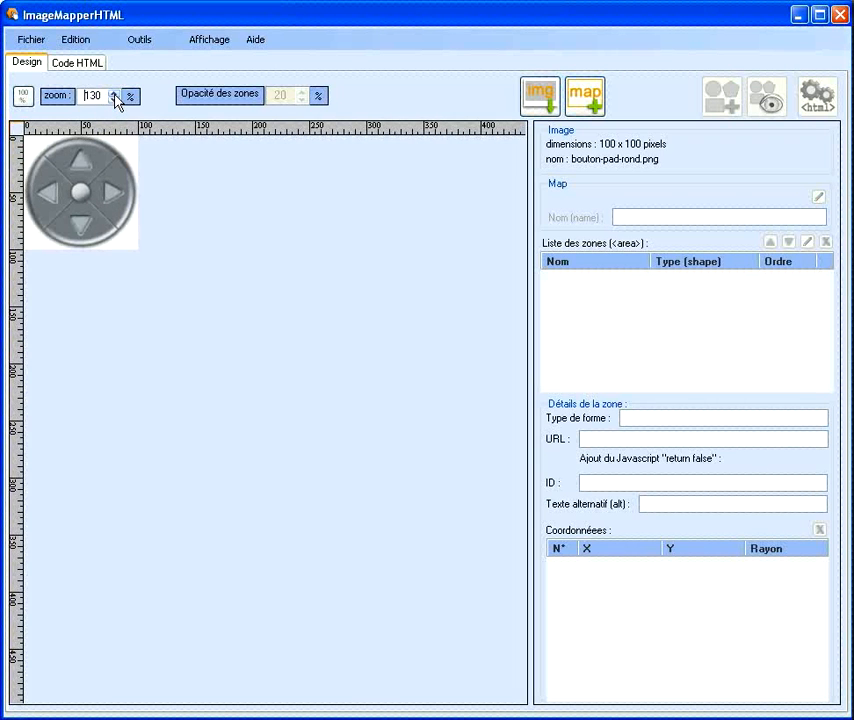
{"action": "left_click", "coordinate": [113, 92]}
{"action": "left_click", "coordinate": [113, 92]}
{"action": "left_click", "coordinate": [113, 92]}
{"action": "left_click", "coordinate": [113, 92]}
{"action": "left_click", "coordinate": [114, 93]}
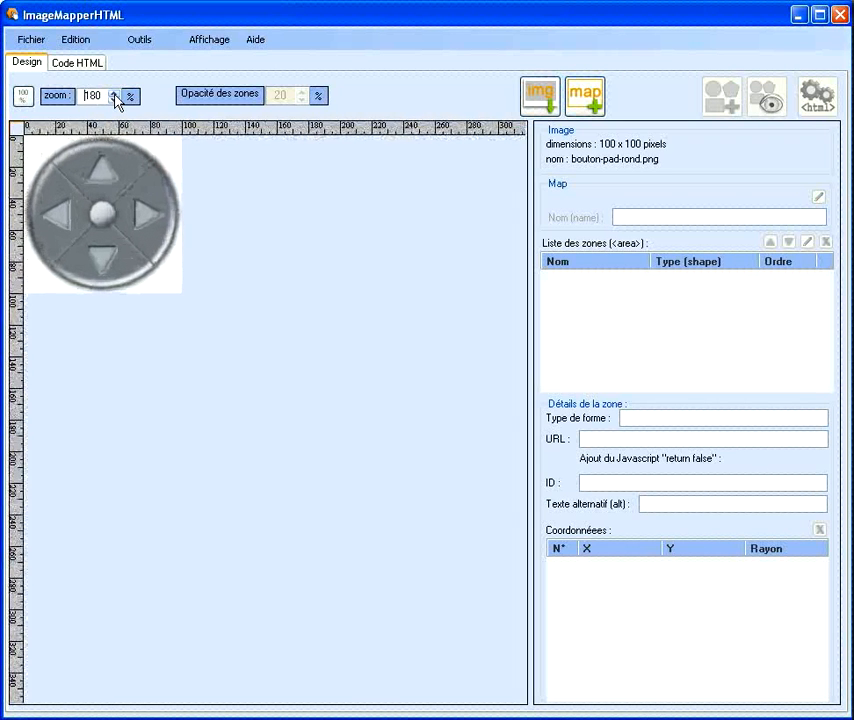
{"action": "left_click", "coordinate": [114, 93]}
{"action": "left_click", "coordinate": [114, 93]}
{"action": "left_click", "coordinate": [114, 93]}
{"action": "left_click", "coordinate": [114, 93]}
{"action": "left_click", "coordinate": [114, 93]}
{"action": "left_click", "coordinate": [113, 92]}
{"action": "left_click", "coordinate": [113, 92]}
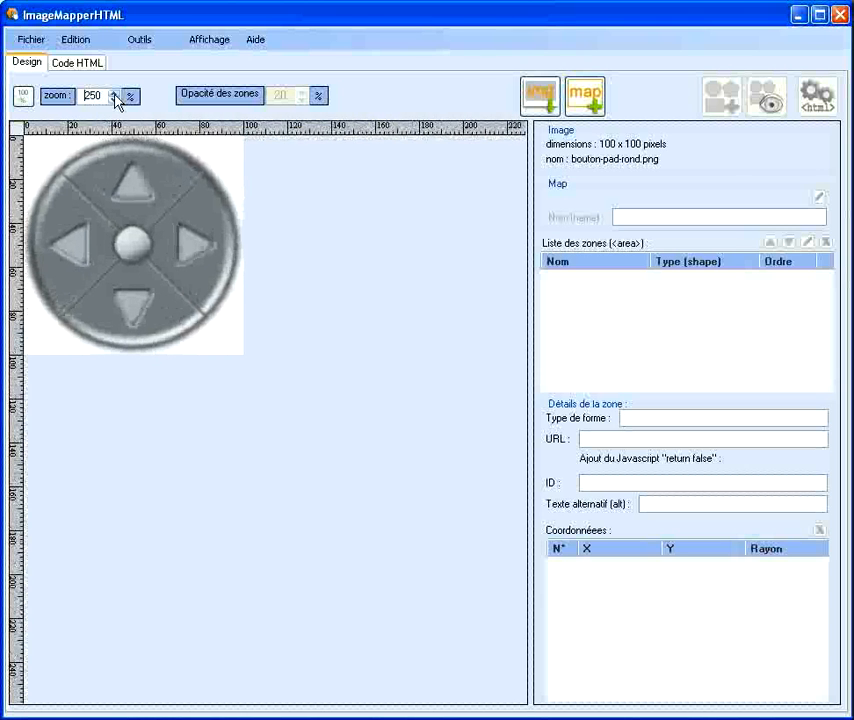
{"action": "left_click", "coordinate": [113, 92]}
{"action": "left_click", "coordinate": [113, 92]}
{"action": "left_click", "coordinate": [113, 92]}
{"action": "left_click", "coordinate": [113, 92]}
{"action": "left_click", "coordinate": [113, 93]}
{"action": "left_click", "coordinate": [113, 93]}
{"action": "left_click", "coordinate": [113, 93]}
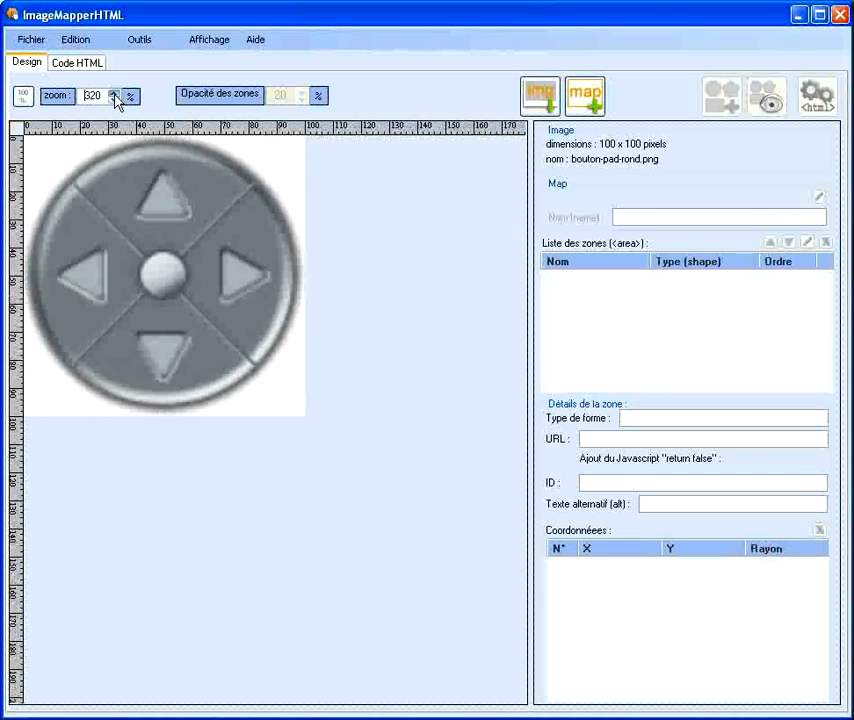
{"action": "left_click", "coordinate": [113, 93]}
{"action": "left_click", "coordinate": [113, 93]}
{"action": "left_click", "coordinate": [113, 93]}
{"action": "left_click", "coordinate": [113, 93]}
{"action": "left_click", "coordinate": [113, 93]}
{"action": "left_click", "coordinate": [114, 93]}
{"action": "left_click", "coordinate": [114, 93]}
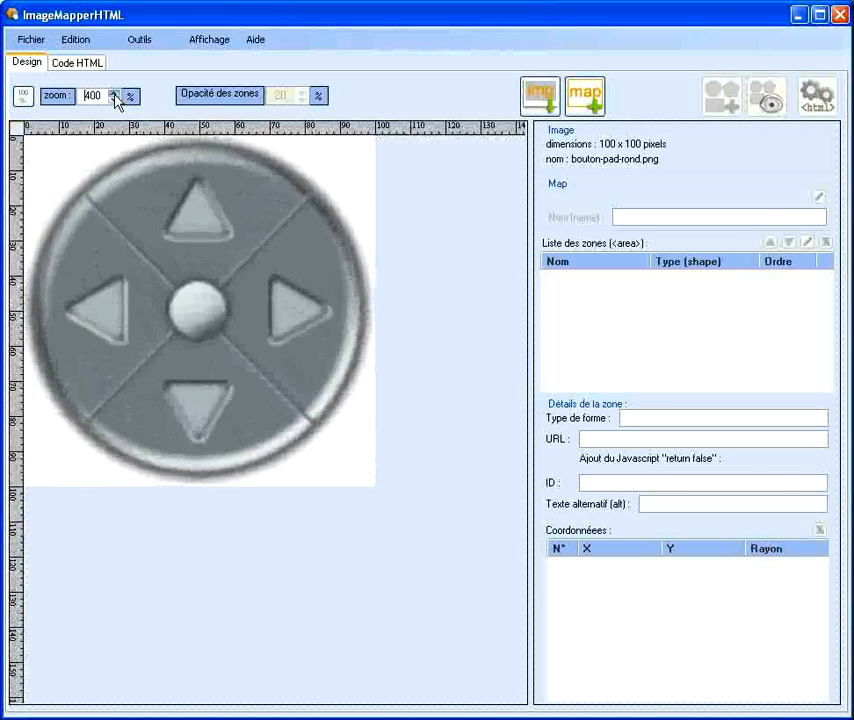
{"action": "left_click", "coordinate": [114, 93]}
{"action": "left_click", "coordinate": [114, 93]}
{"action": "left_click", "coordinate": [114, 93]}
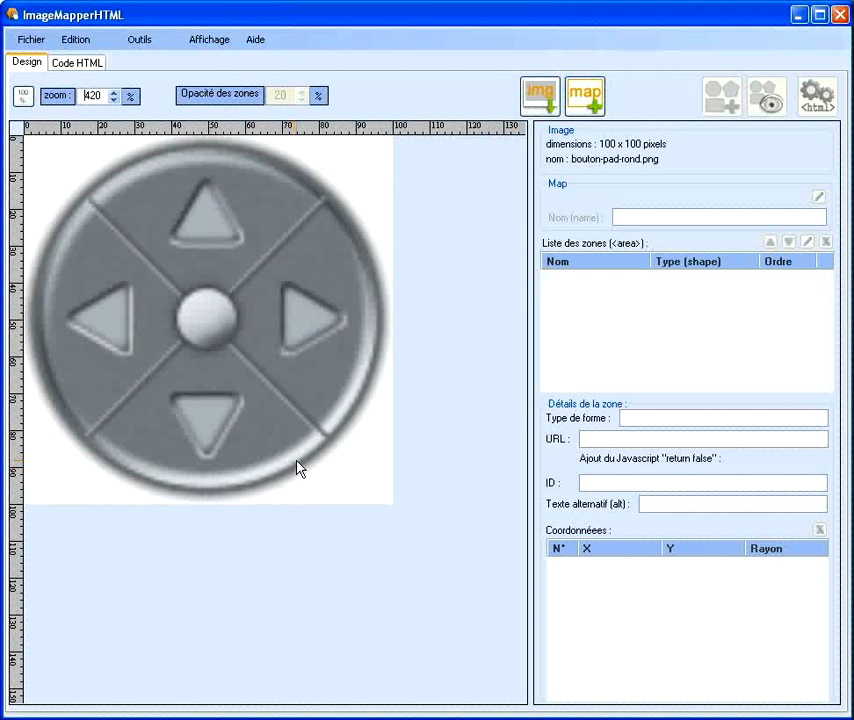
- Add a map named myMap to the image
{"action": "left_click", "coordinate": [587, 98]}
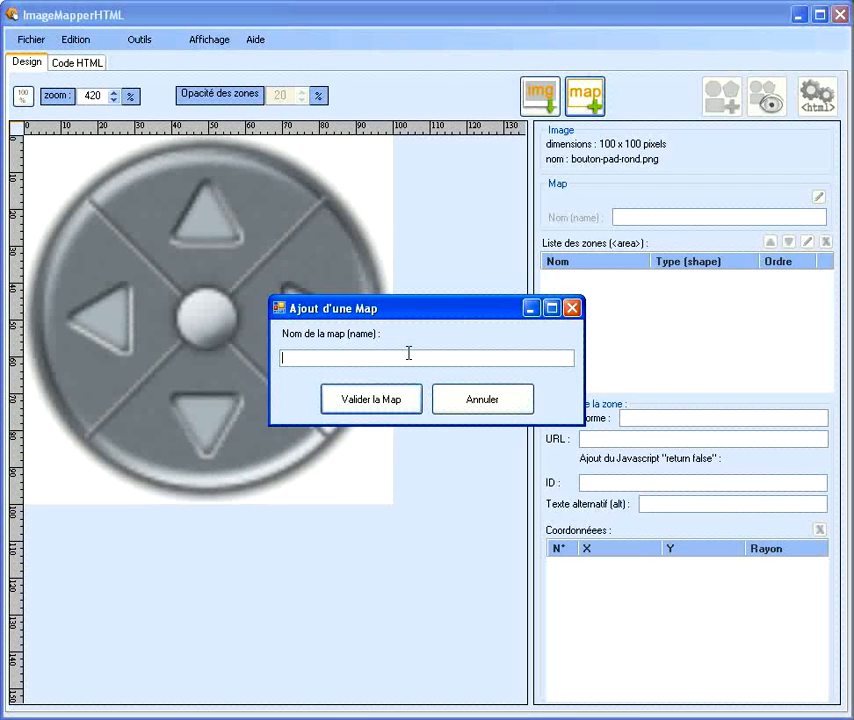
{"action": "type", "text": "myM"}
{"action": "left_click", "coordinate": [389, 408]}
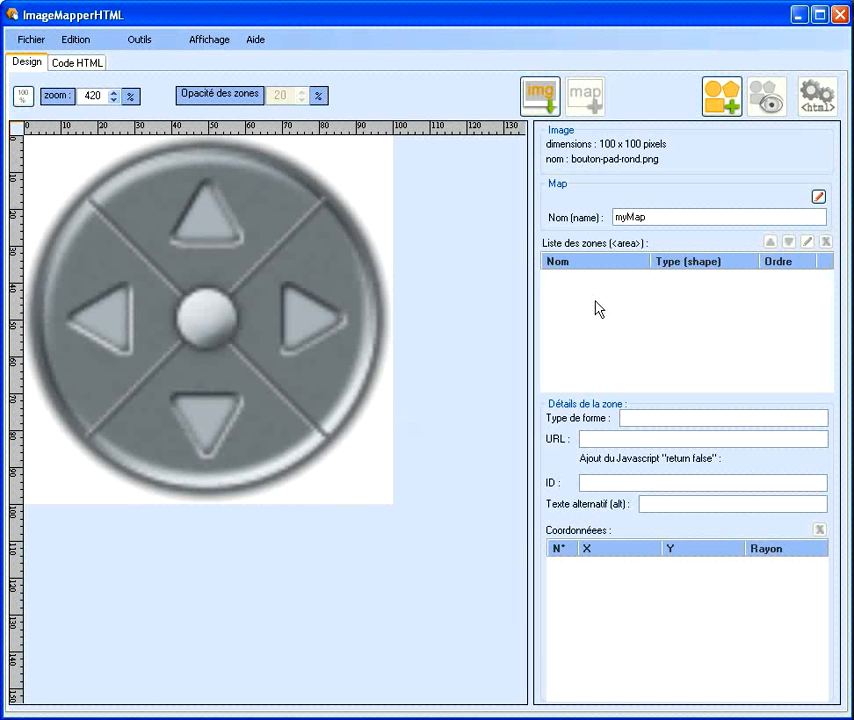
- Begin a new area for the map, named zoneHaute, with the poly shape
{"action": "left_click", "coordinate": [726, 104]}
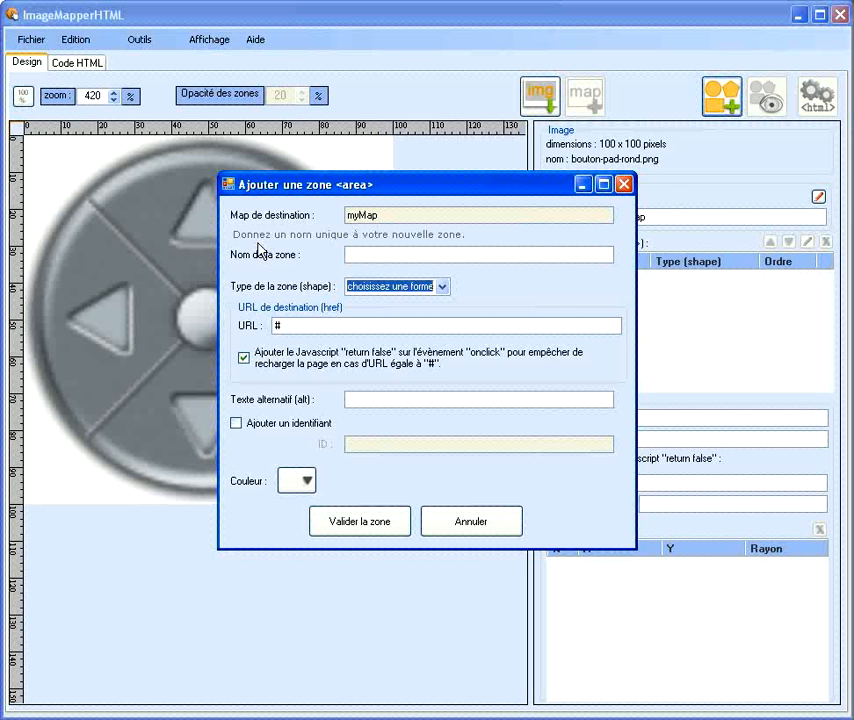
{"action": "left_click", "coordinate": [353, 258]}
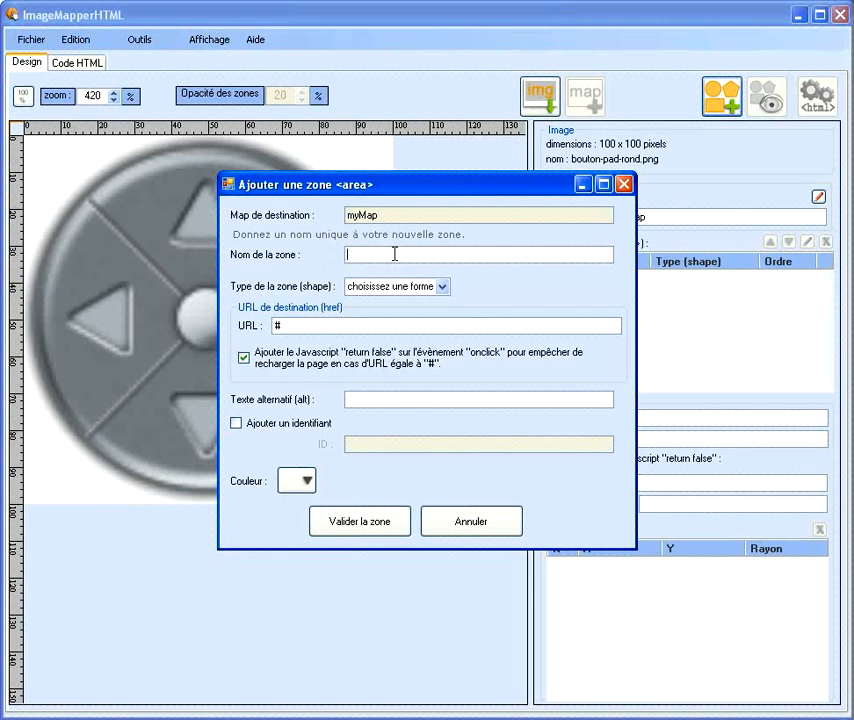
{"action": "type", "text": "zone"}
{"action": "type", "text": "Haute"}
{"action": "left_click", "coordinate": [439, 288]}
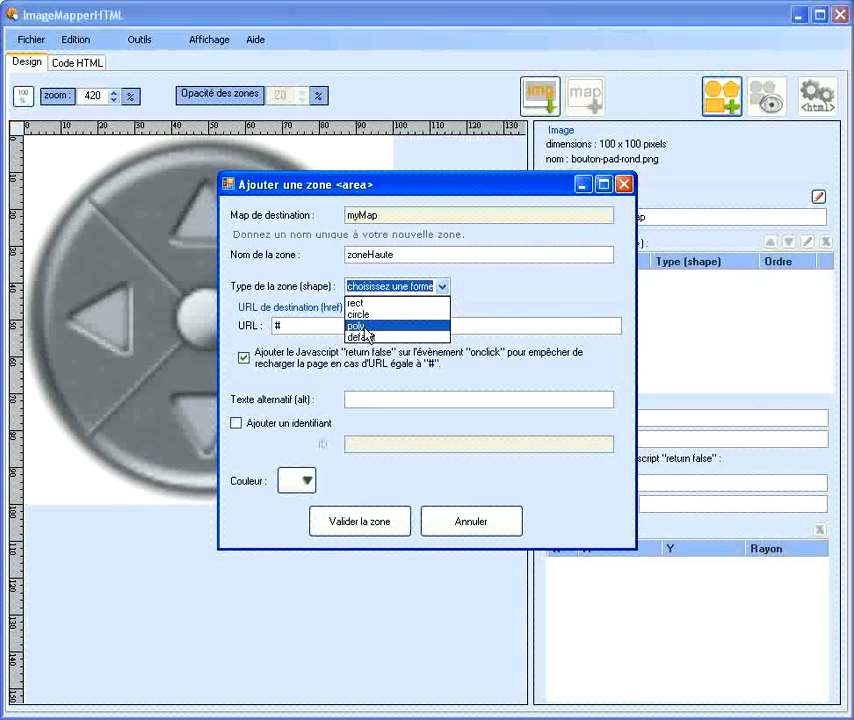
{"action": "left_click", "coordinate": [360, 325]}
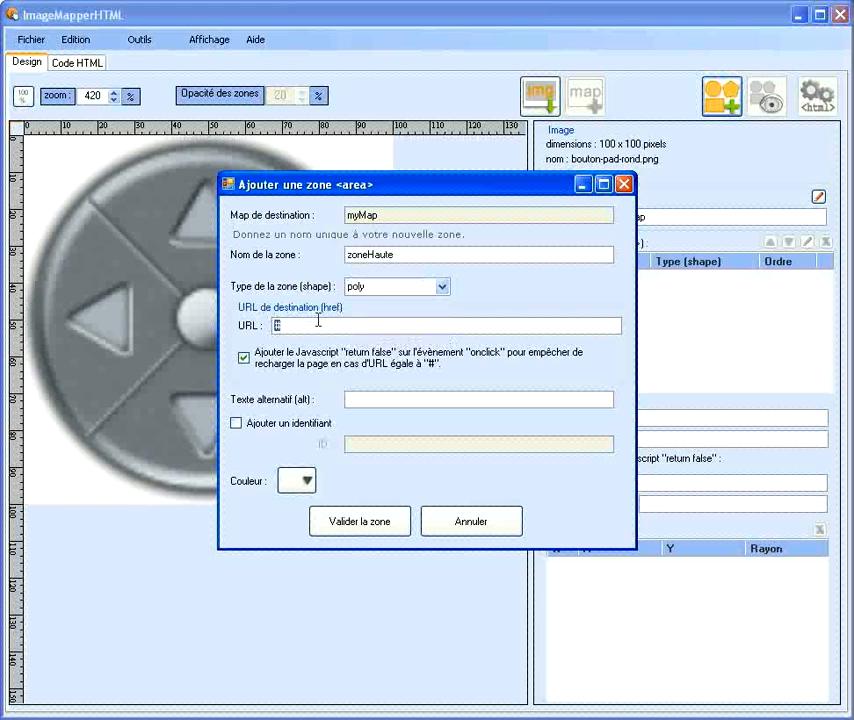
{"action": "type", "text": "http://"}
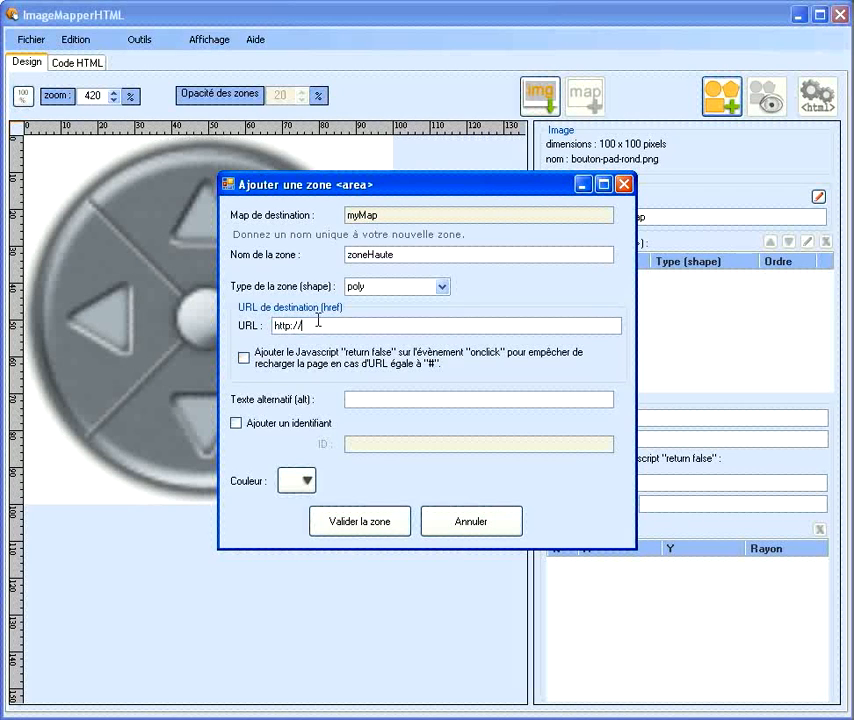
{"action": "type", "text": "zonehaute.html"}
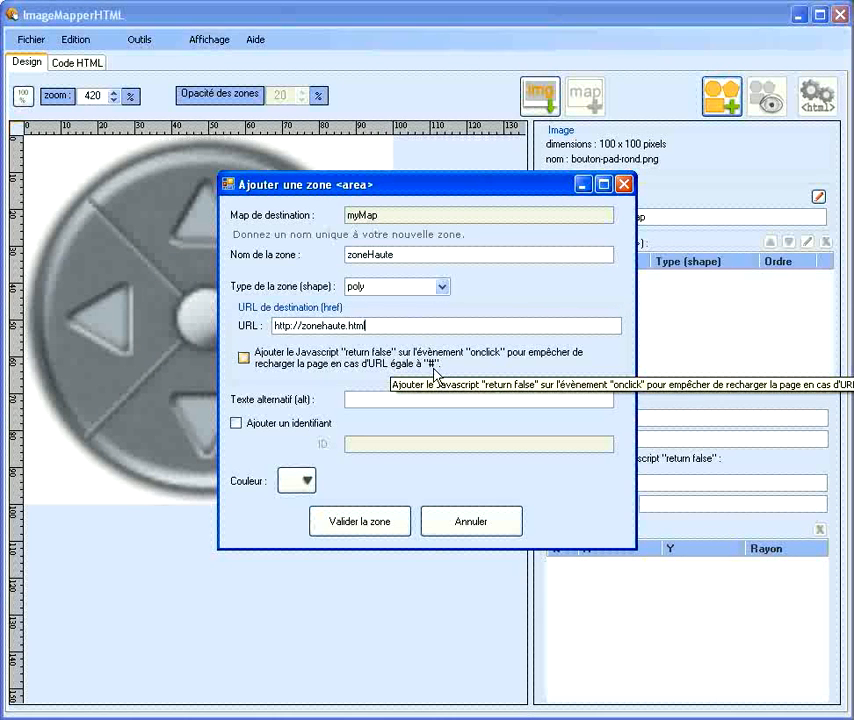
{"action": "left_click", "coordinate": [243, 360]}
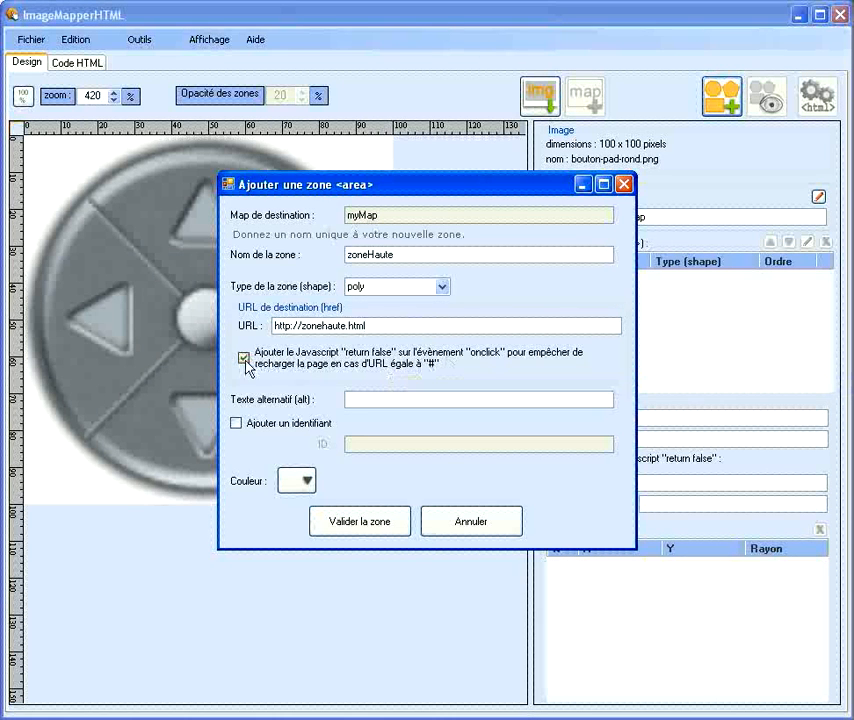
{"action": "left_click", "coordinate": [345, 325]}
{"action": "left_click", "coordinate": [243, 358]}
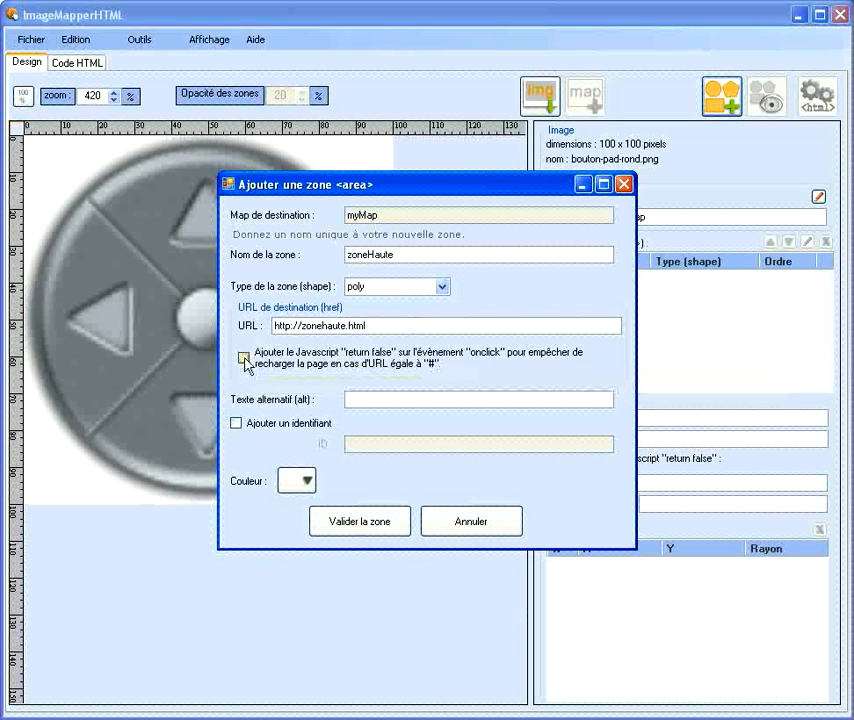
- Give the area the alternative text "la zone haute" and add the identifier IDzoneH
{"action": "left_click", "coordinate": [381, 402]}
{"action": "type", "text": "la zone haut"}
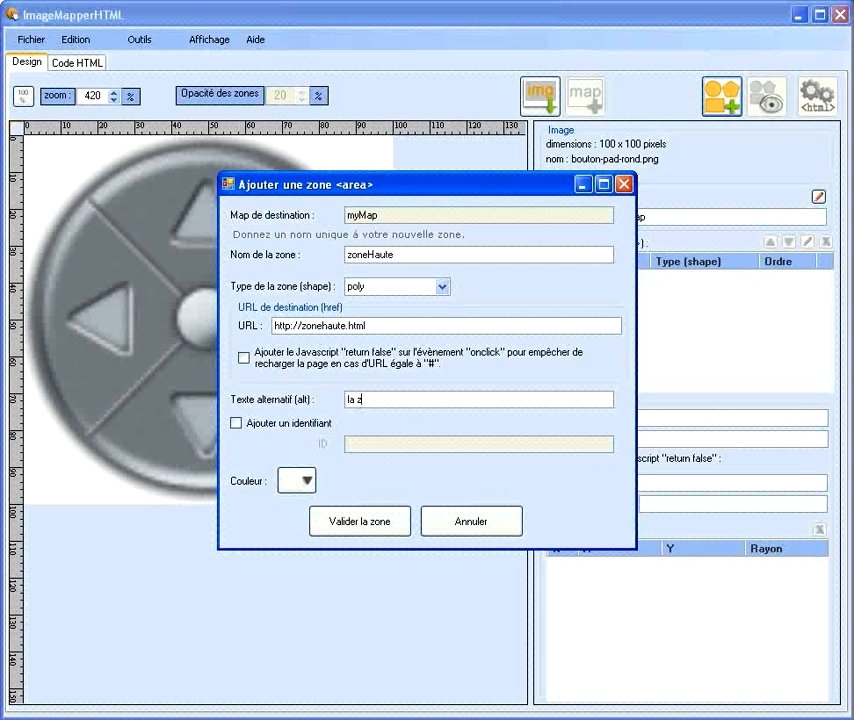
{"action": "type", "text": "e"}
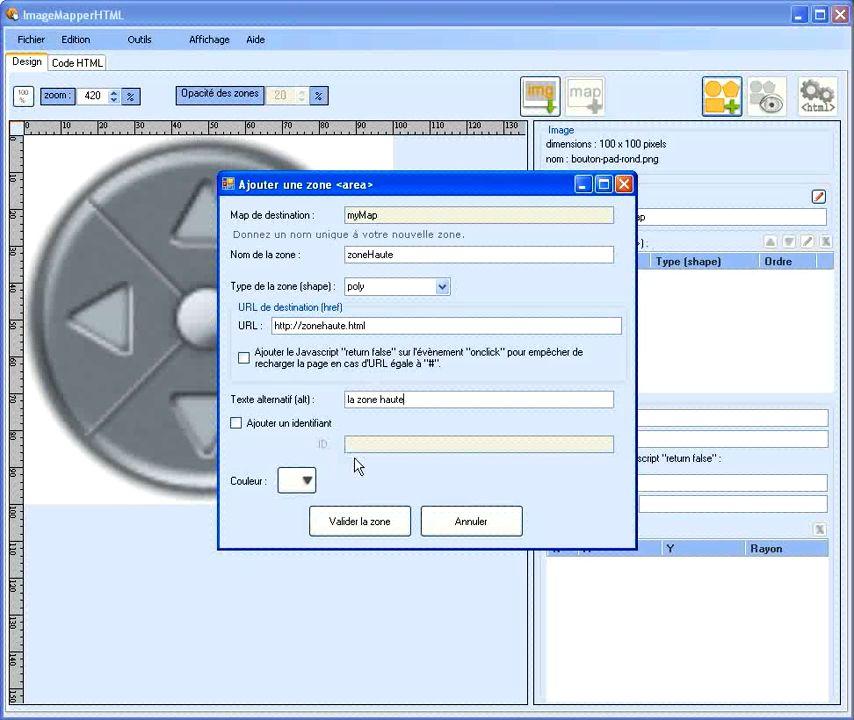
{"action": "left_click", "coordinate": [236, 424]}
{"action": "left_click", "coordinate": [353, 444]}
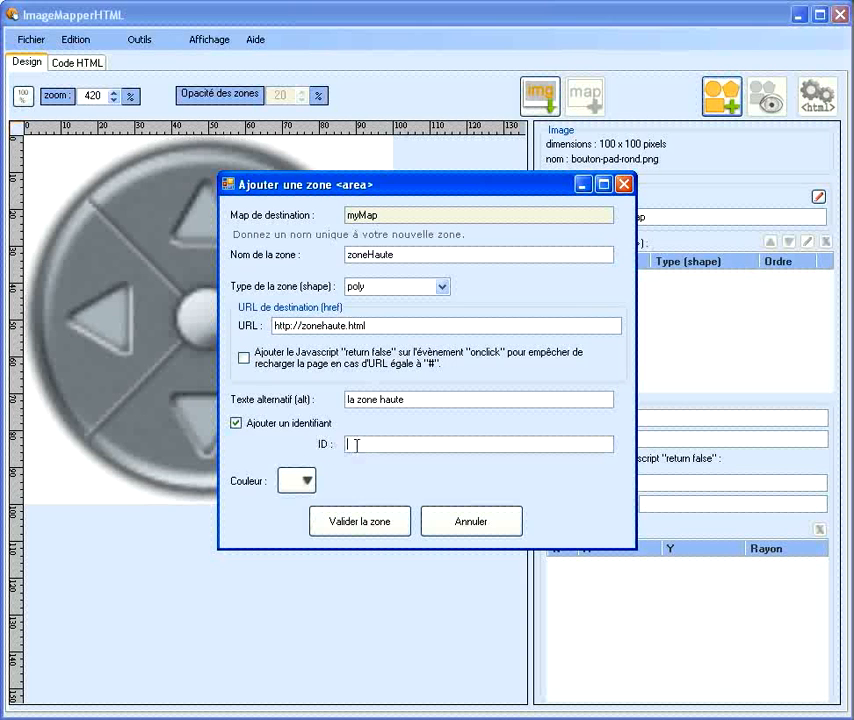
{"action": "left_click", "coordinate": [358, 445]}
{"action": "type", "text": "IDzoneH"}
- Choose green as the area's colour and validate the new area
{"action": "left_click", "coordinate": [306, 481]}
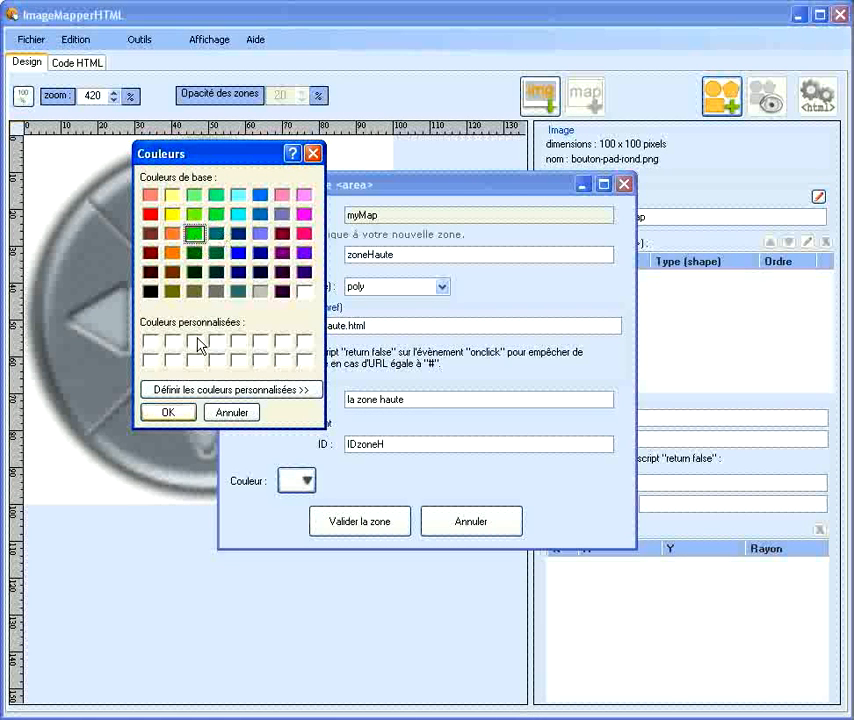
{"action": "left_click", "coordinate": [176, 413]}
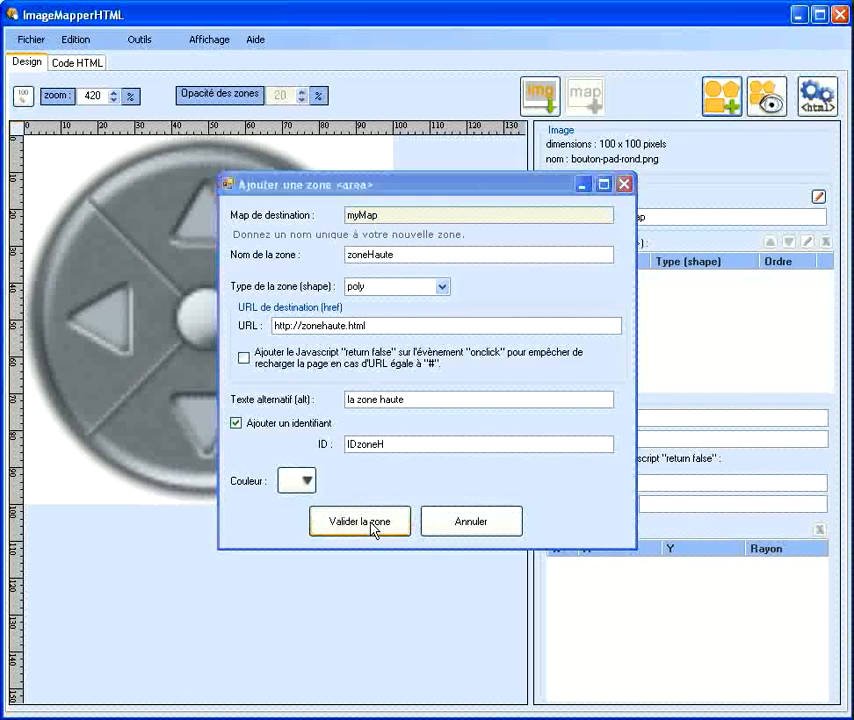
{"action": "left_click", "coordinate": [373, 521]}
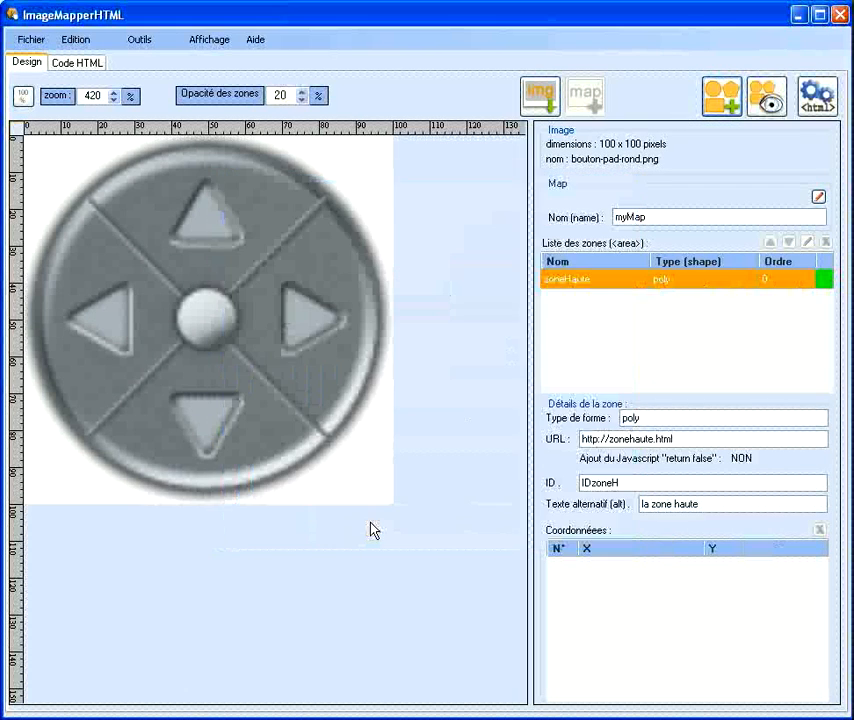
- Draw zoneHaute's polygon around the pad's upper quadrant with points at about (50, 50), (16, 16), (50, 2) and (82, 17)
{"action": "left_click", "coordinate": [573, 287]}
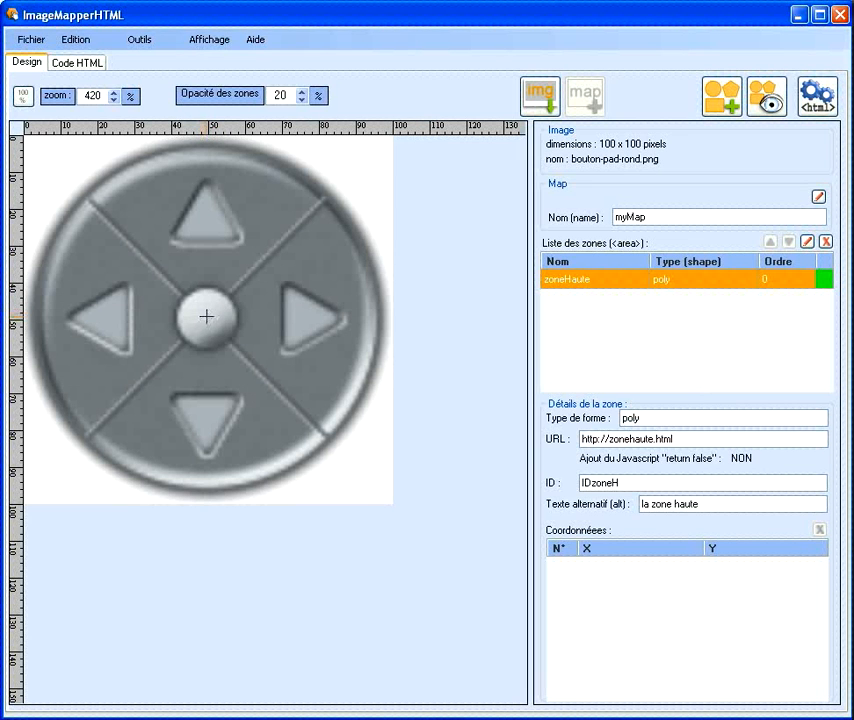
{"action": "left_click", "coordinate": [68, 180]}
{"action": "left_click", "coordinate": [205, 316]}
{"action": "left_click", "coordinate": [208, 320]}
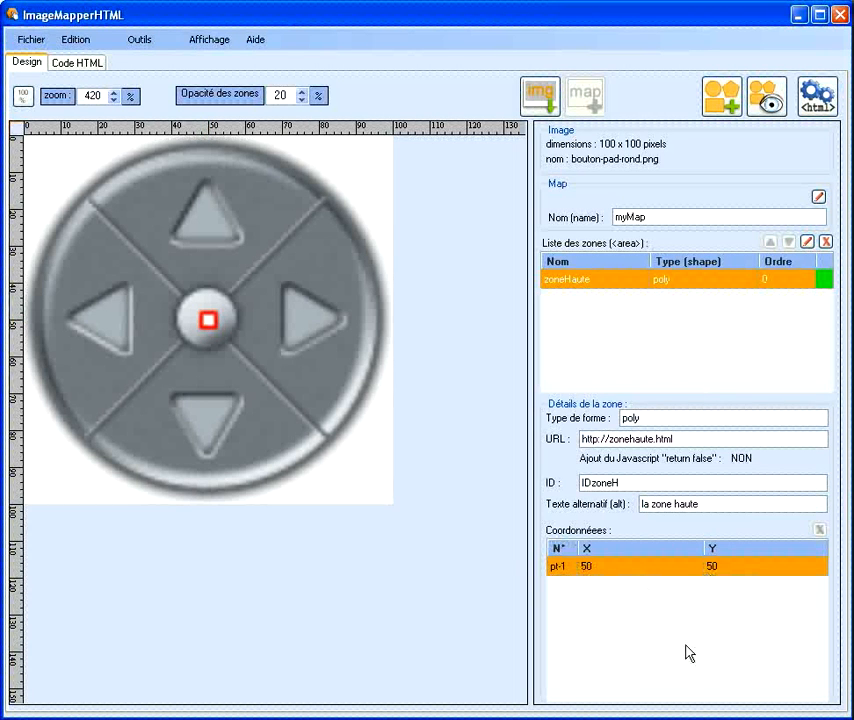
{"action": "left_click", "coordinate": [79, 194]}
{"action": "mouse_move", "coordinate": [79, 194]}
{"action": "left_mouse_down"}
{"action": "mouse_move", "coordinate": [118, 212]}
{"action": "mouse_move", "coordinate": [105, 200]}
{"action": "mouse_move", "coordinate": [93, 209]}
{"action": "mouse_move", "coordinate": [100, 226]}
{"action": "mouse_move", "coordinate": [87, 194]}
{"action": "left_mouse_up"}
{"action": "left_click", "coordinate": [84, 195]}
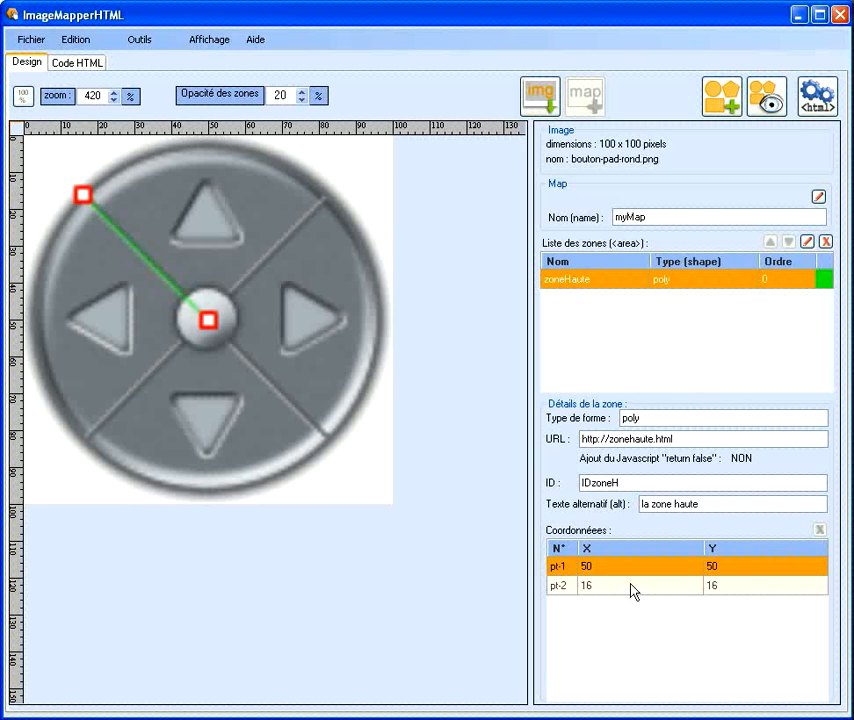
{"action": "left_click", "coordinate": [207, 143]}
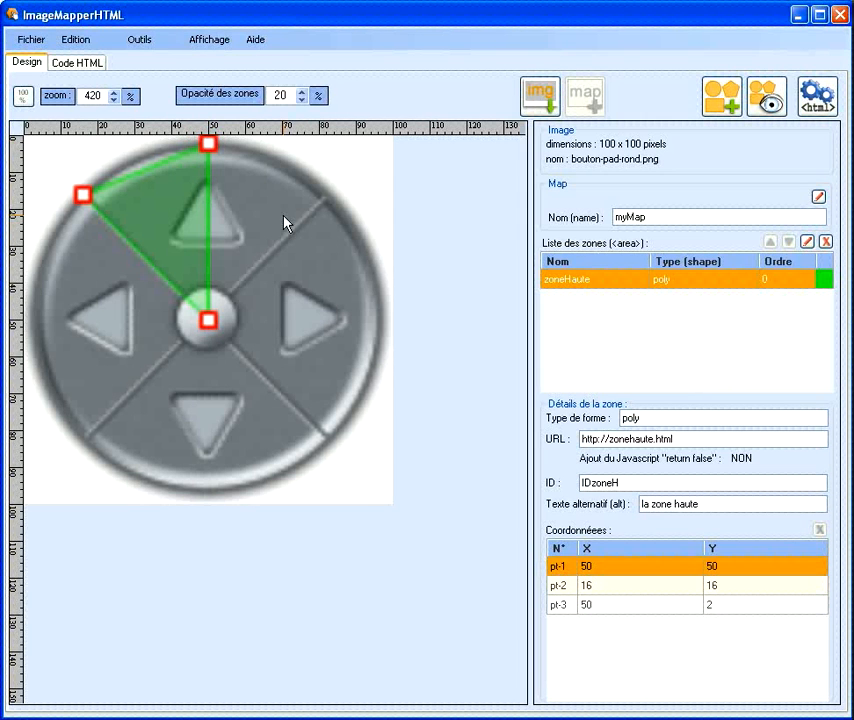
{"action": "left_click_drag", "start_coordinate": [286, 208], "coordinate": [327, 199]}
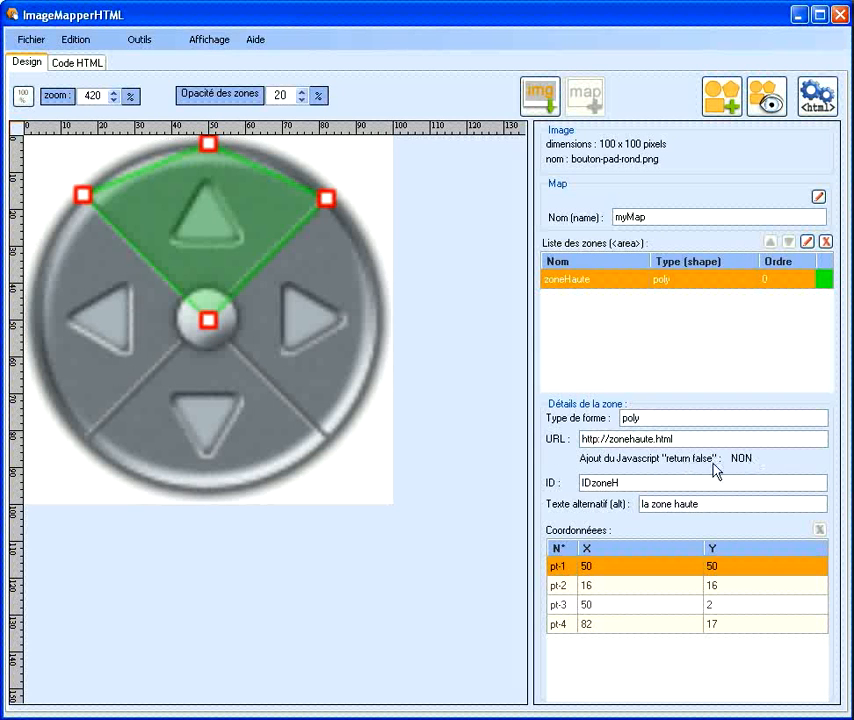
- Delete the fourth point (82, 17) from zoneHaute's coordinates, leaving the area's other properties as they are
{"action": "left_click", "coordinate": [809, 245]}
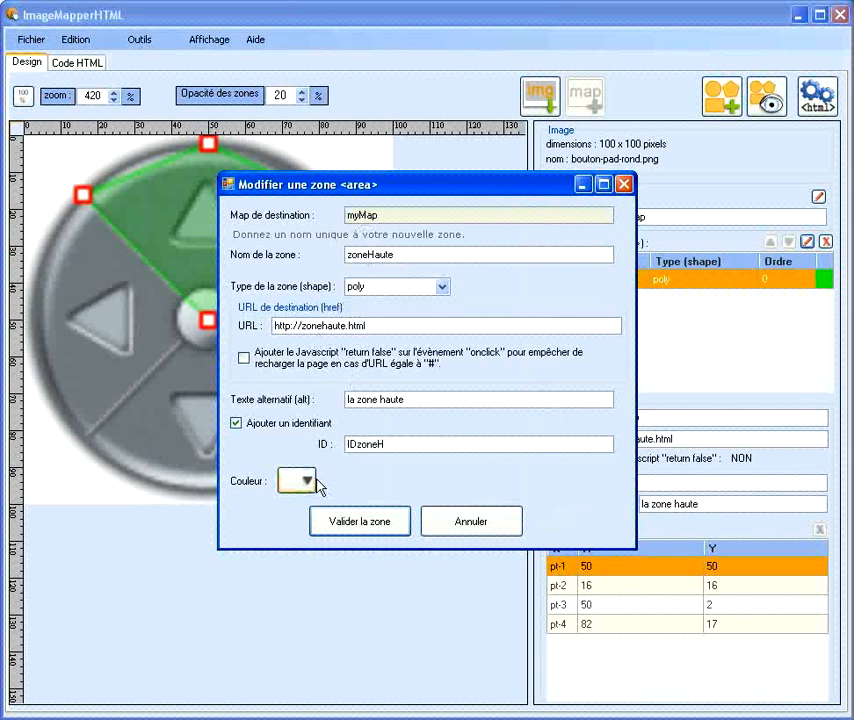
{"action": "left_click", "coordinate": [463, 530]}
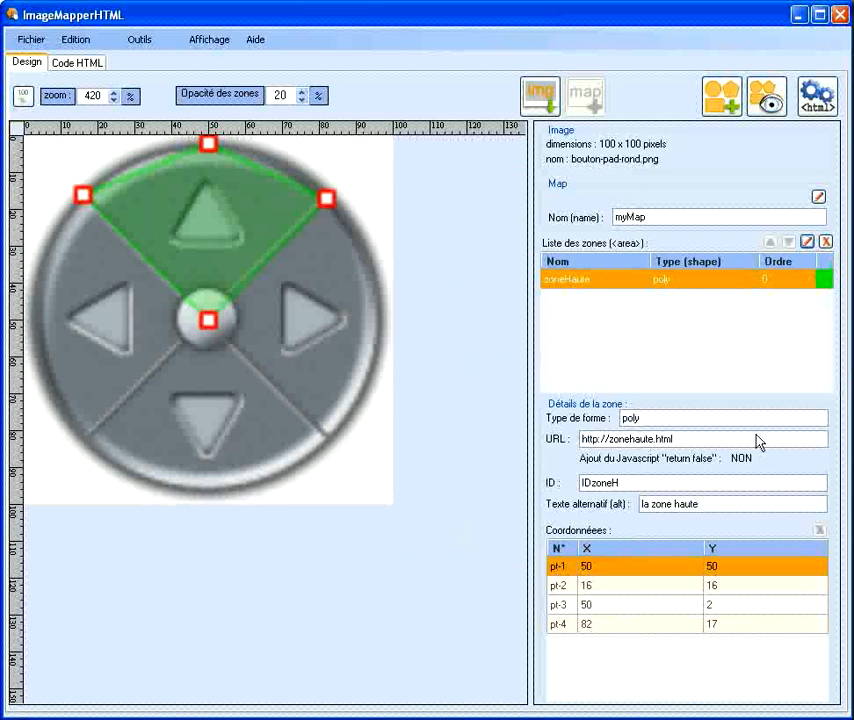
{"action": "left_click", "coordinate": [690, 624]}
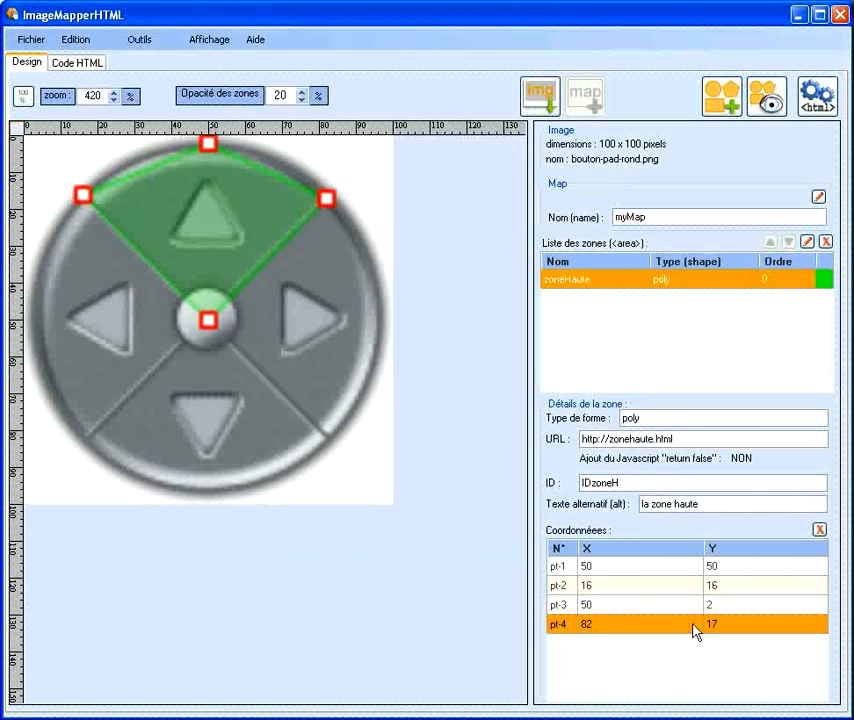
{"action": "left_click", "coordinate": [819, 530]}
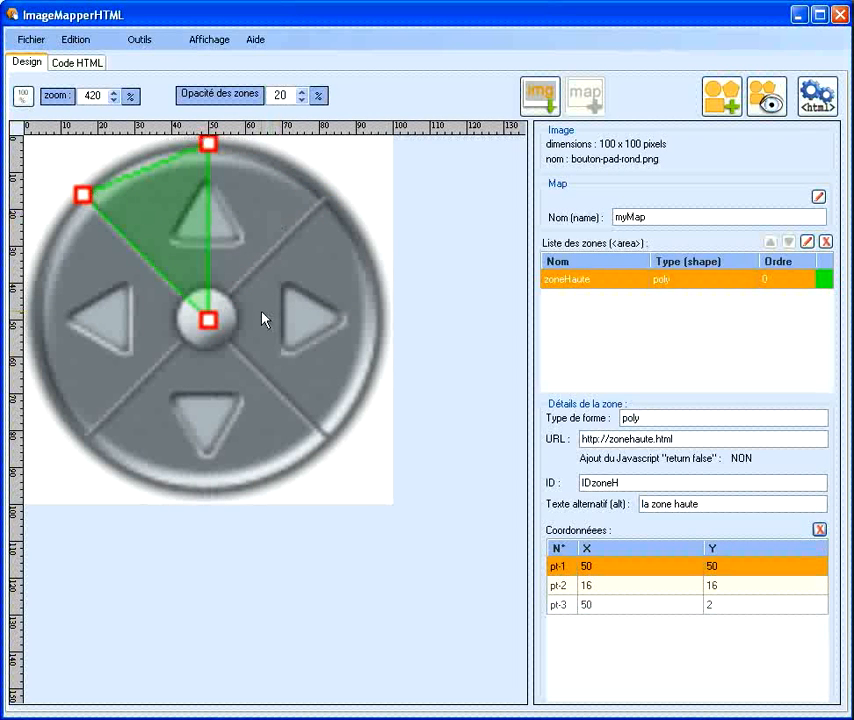
- Add a fourth point at (82, 17) to zoneHaute's polygon so it covers the pad's whole upper quadrant
{"action": "left_click", "coordinate": [689, 280]}
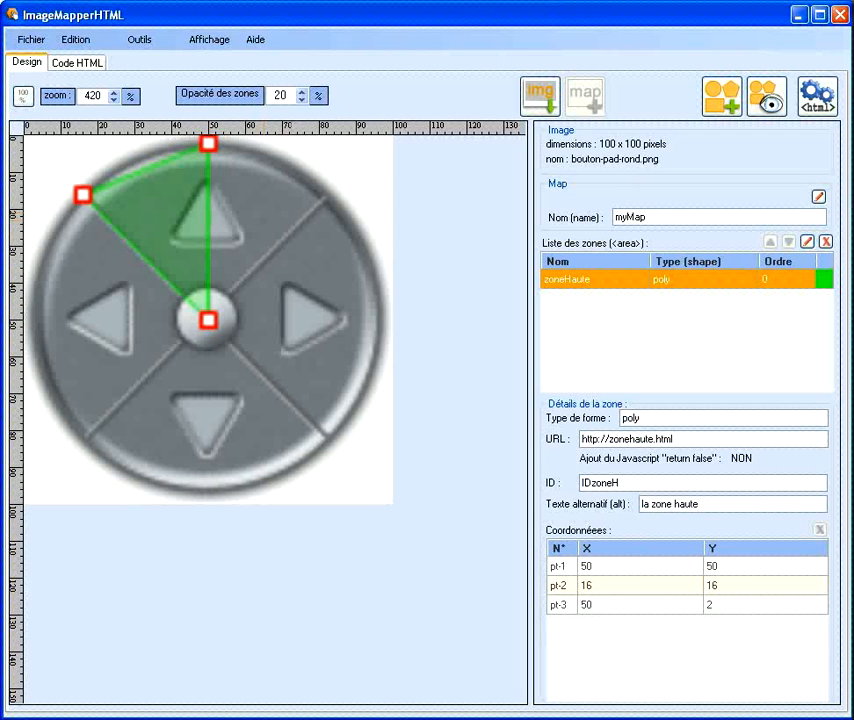
{"action": "left_click_drag", "start_coordinate": [208, 231], "coordinate": [326, 198]}
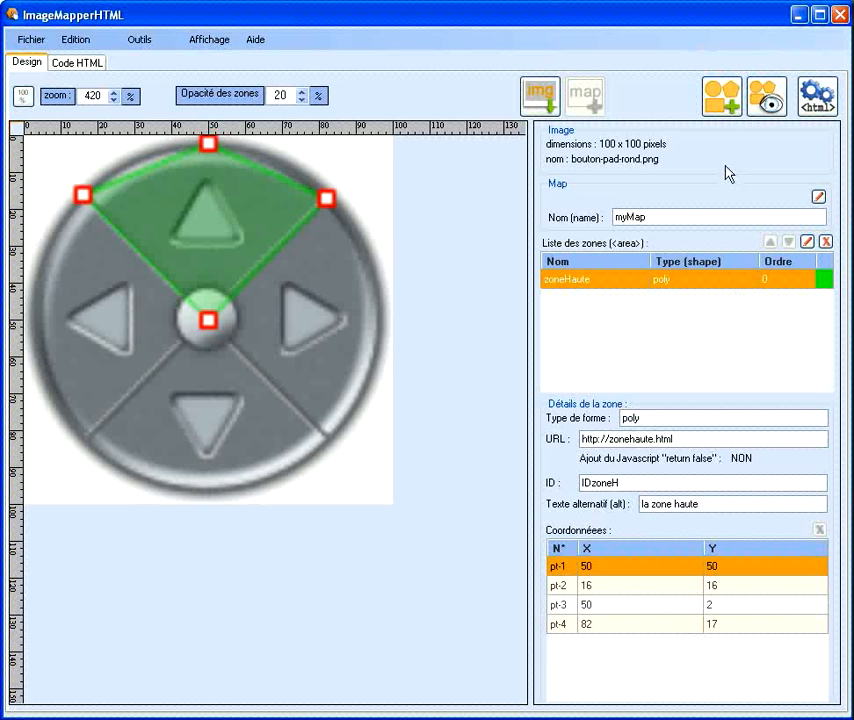
{"action": "left_click", "coordinate": [719, 106]}
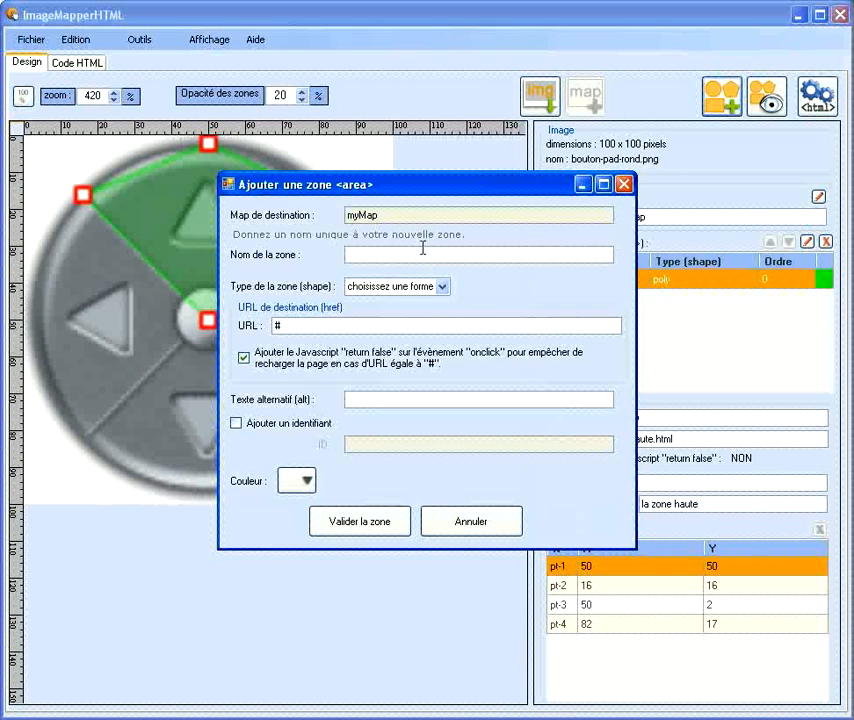
{"action": "type", "text": "zoneDroite"}
{"action": "left_click", "coordinate": [442, 286]}
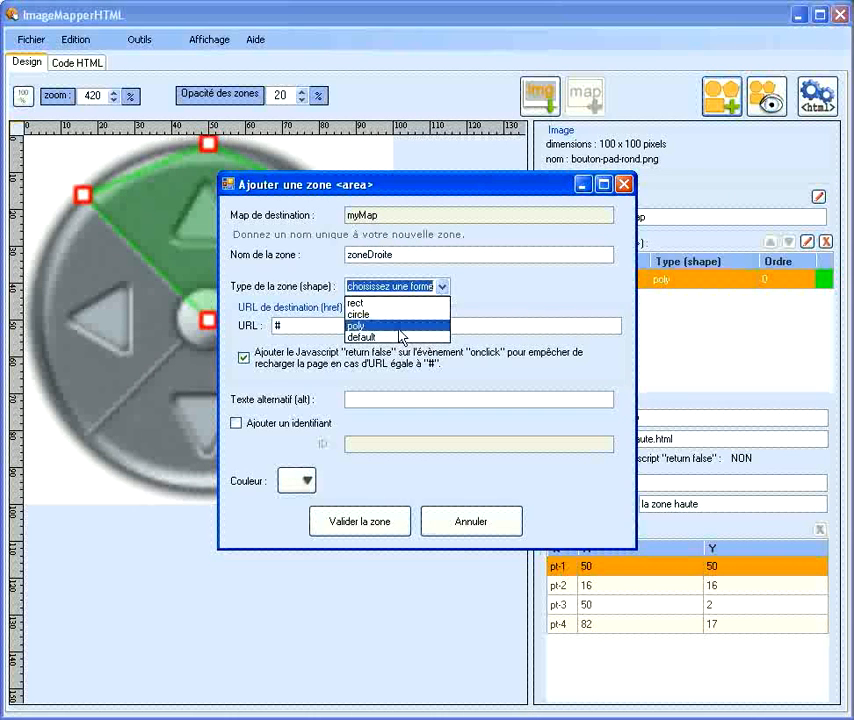
{"action": "left_click", "coordinate": [391, 328]}
{"action": "left_click", "coordinate": [278, 324]}
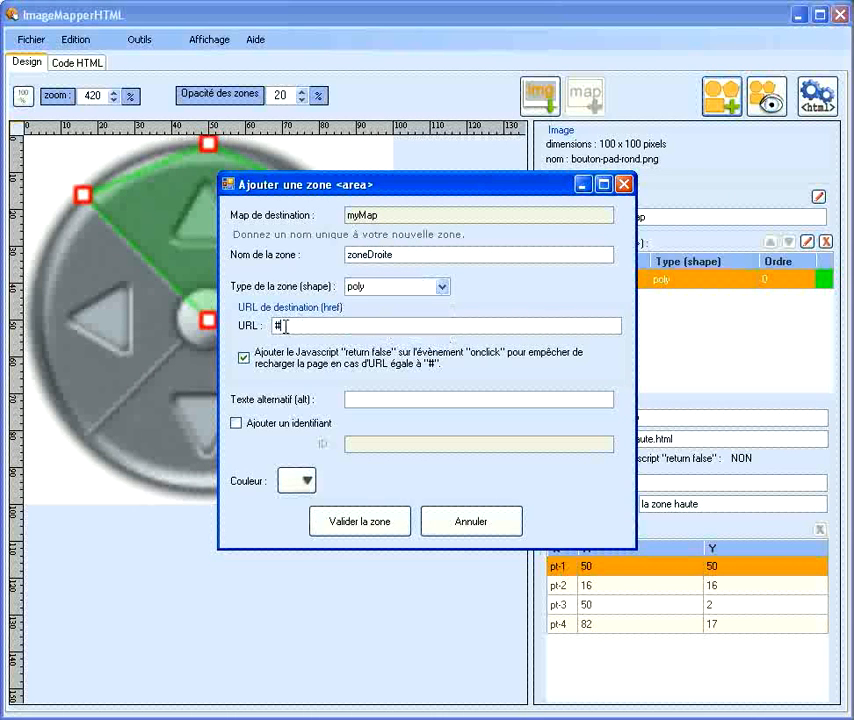
{"action": "type", "text": "http"}
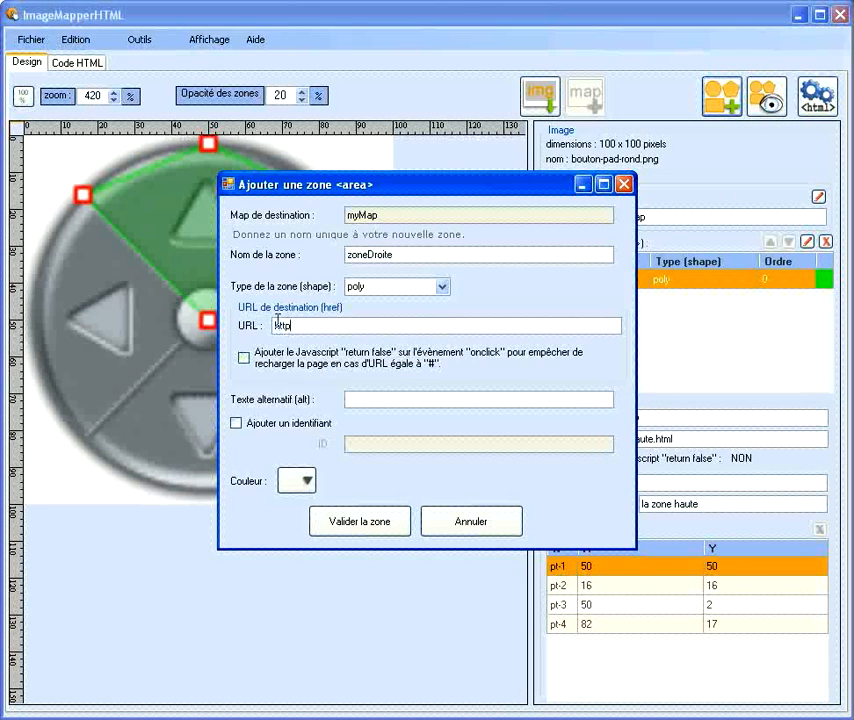
{"action": "type", "text": "://zonedroite.html"}
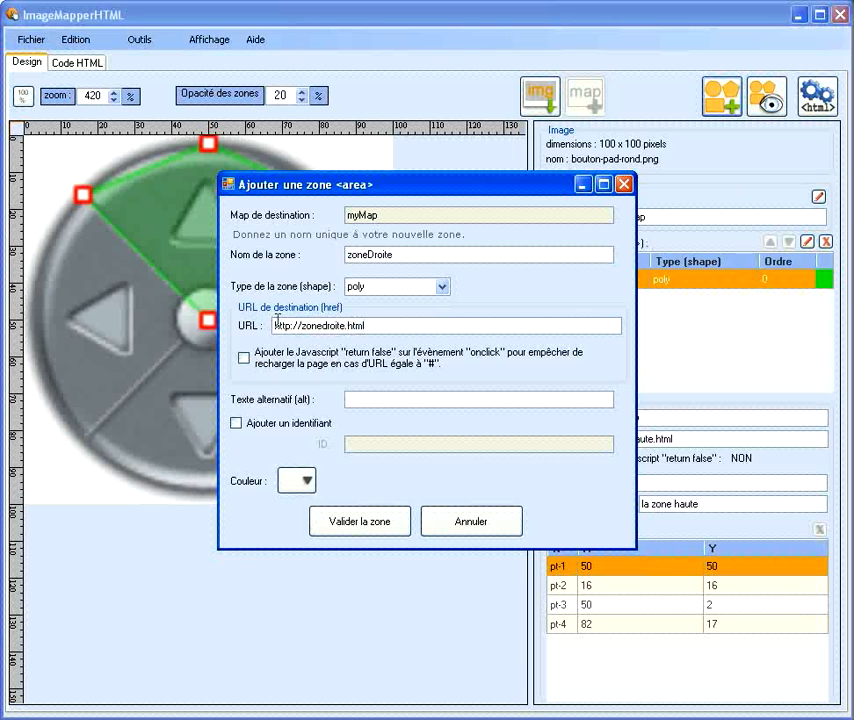
- Give the area the alternative text "la zone droite" and the colour blue, and validate it
{"action": "left_click", "coordinate": [396, 400]}
{"action": "type", "text": "la zone droite"}
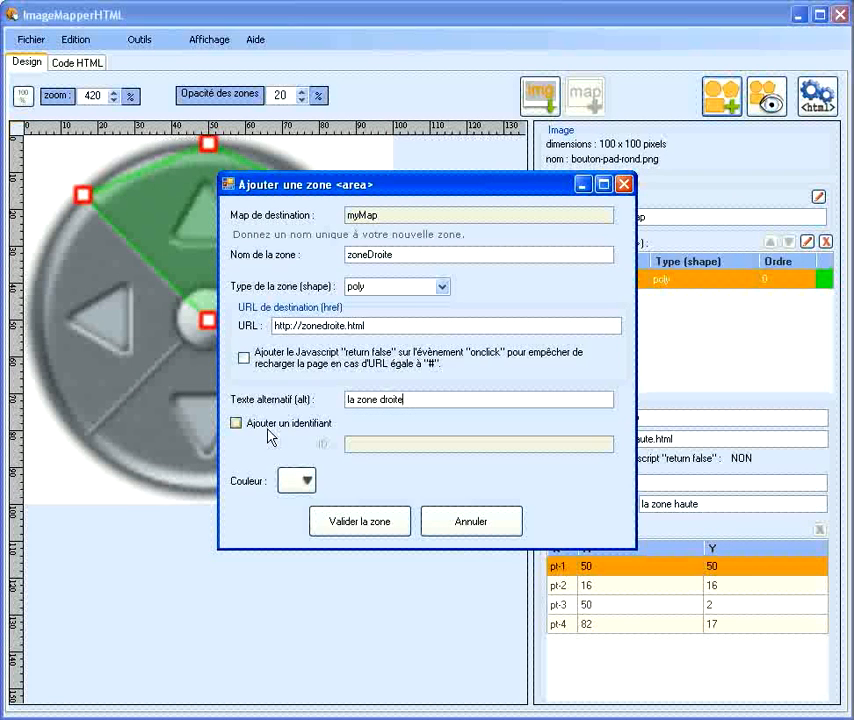
{"action": "left_click", "coordinate": [304, 481]}
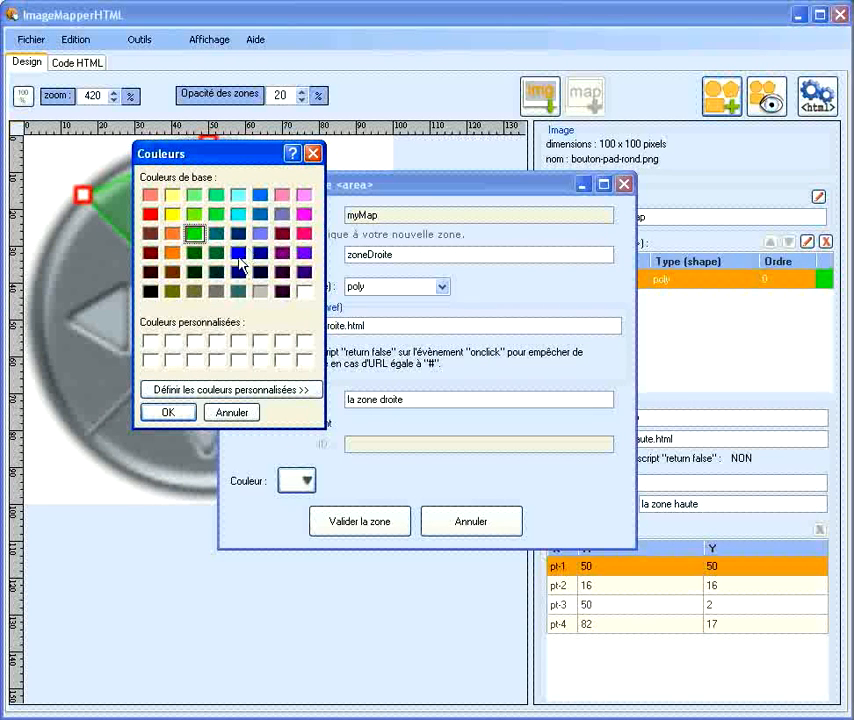
{"action": "left_click", "coordinate": [238, 252]}
{"action": "left_click", "coordinate": [170, 412]}
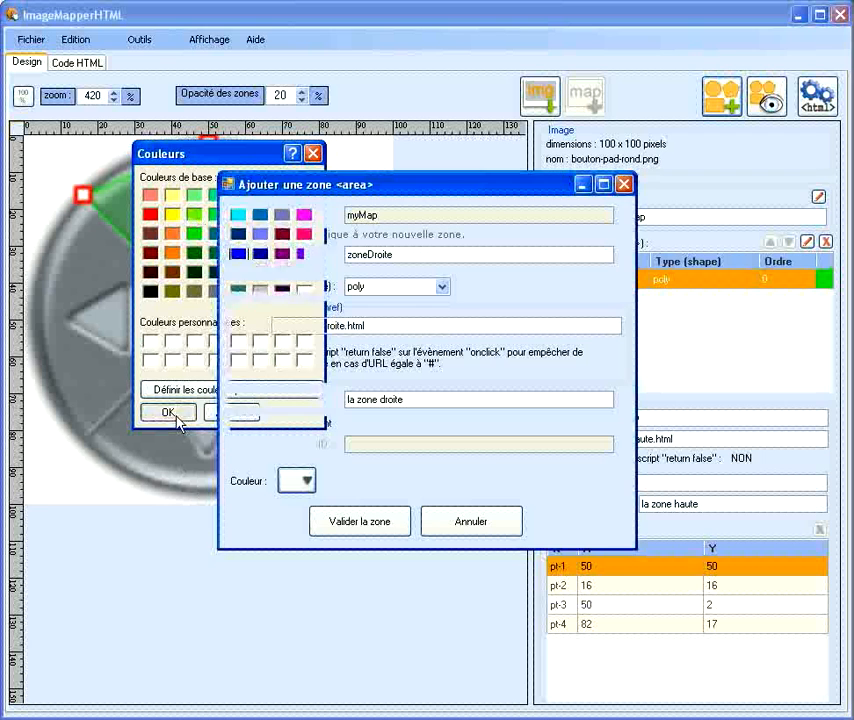
{"action": "left_click", "coordinate": [384, 530]}
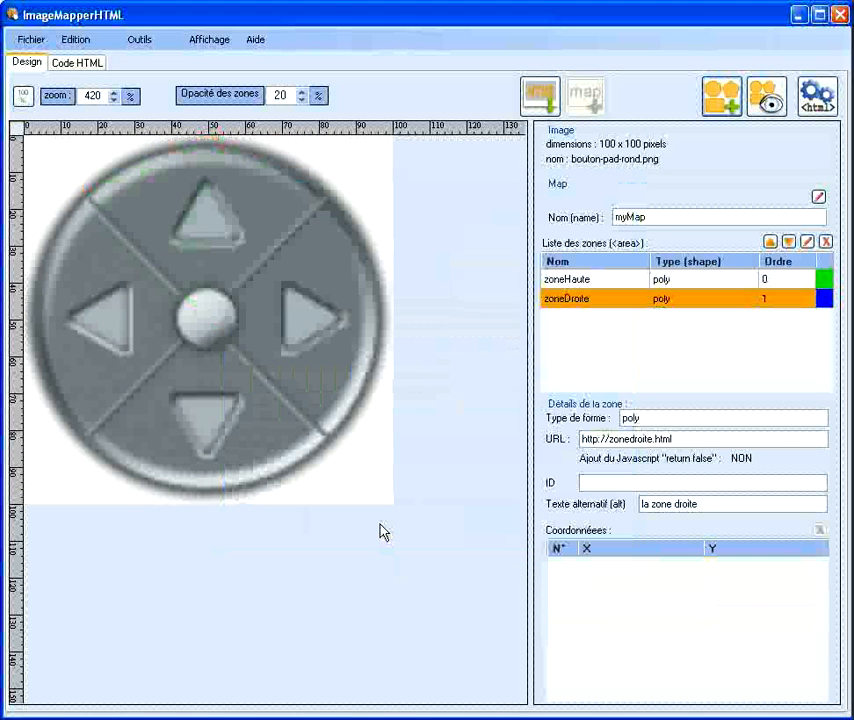
- Draw zoneDroite's polygon around the pad's right quadrant with points at about (50, 50), (81, 17), (96, 50) and (82, 82)
{"action": "left_click", "coordinate": [207, 319]}
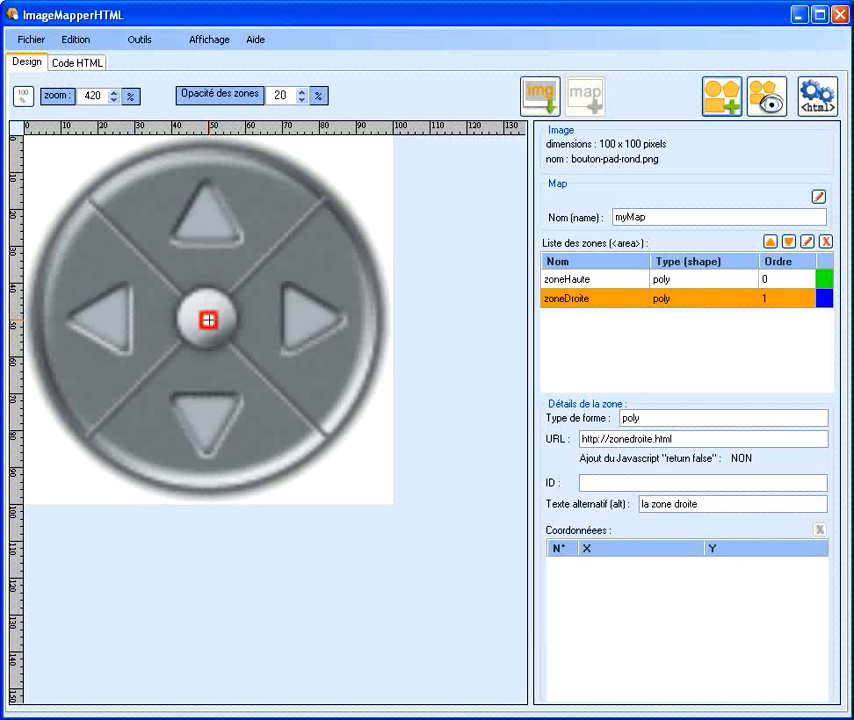
{"action": "left_click", "coordinate": [208, 320]}
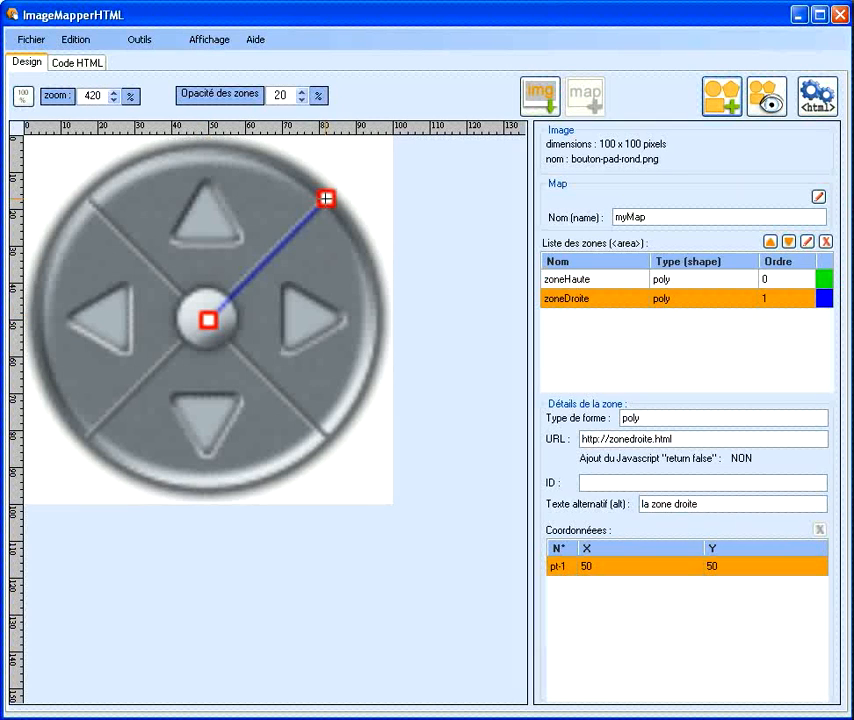
{"action": "left_click", "coordinate": [323, 199]}
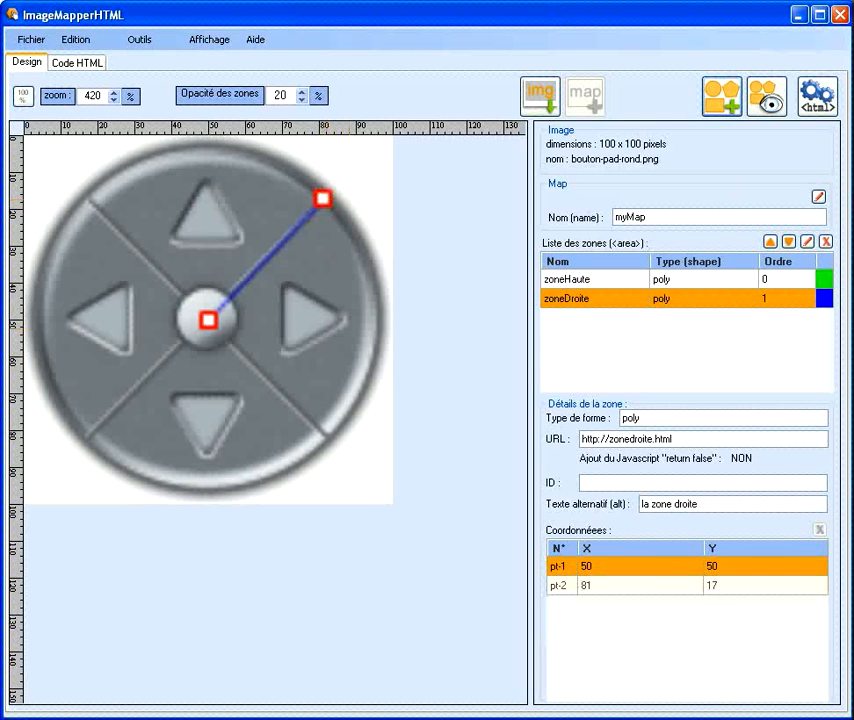
{"action": "left_click", "coordinate": [377, 320]}
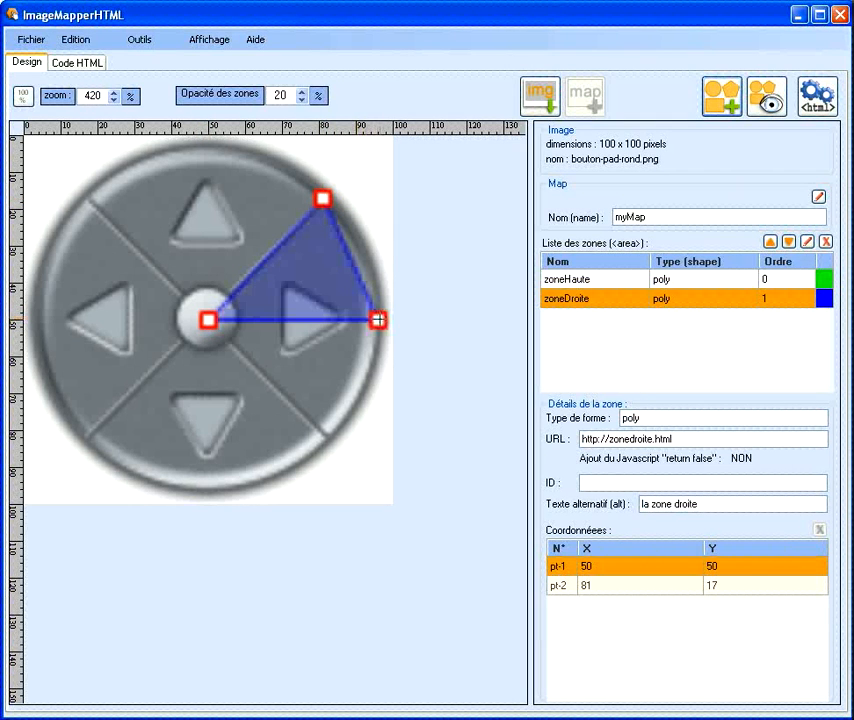
{"action": "left_click", "coordinate": [323, 438]}
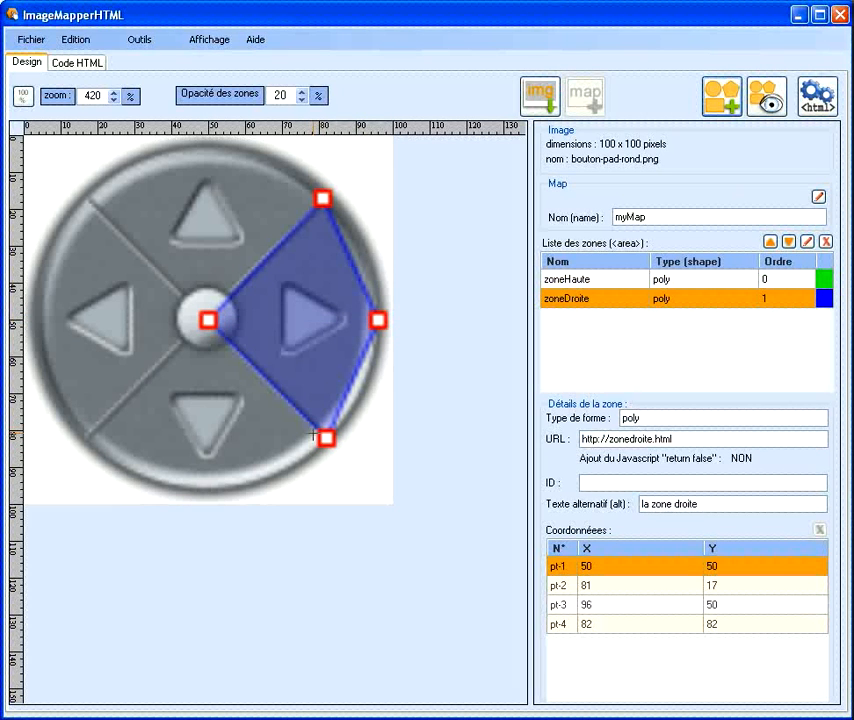
{"action": "left_click", "coordinate": [689, 285]}
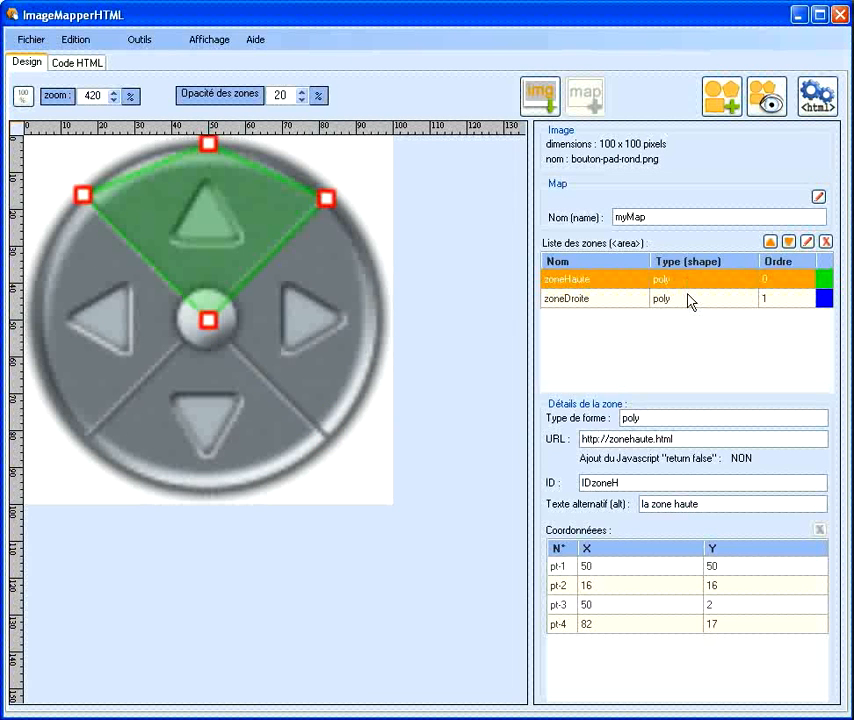
{"action": "left_click", "coordinate": [688, 304]}
{"action": "left_click", "coordinate": [684, 283]}
{"action": "left_click", "coordinate": [681, 304]}
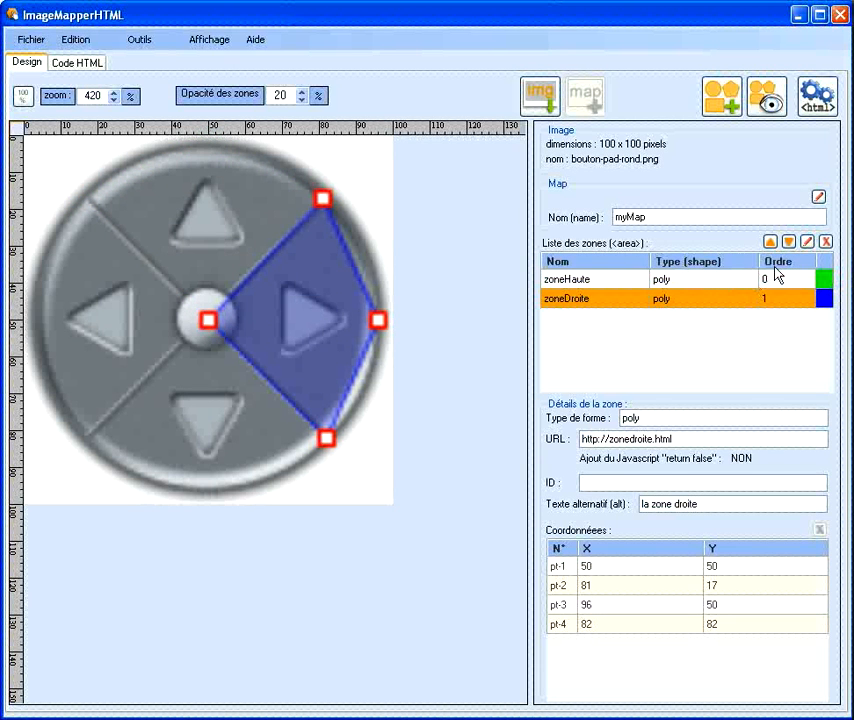
{"action": "left_click", "coordinate": [733, 96]}
{"action": "left_click", "coordinate": [379, 257]}
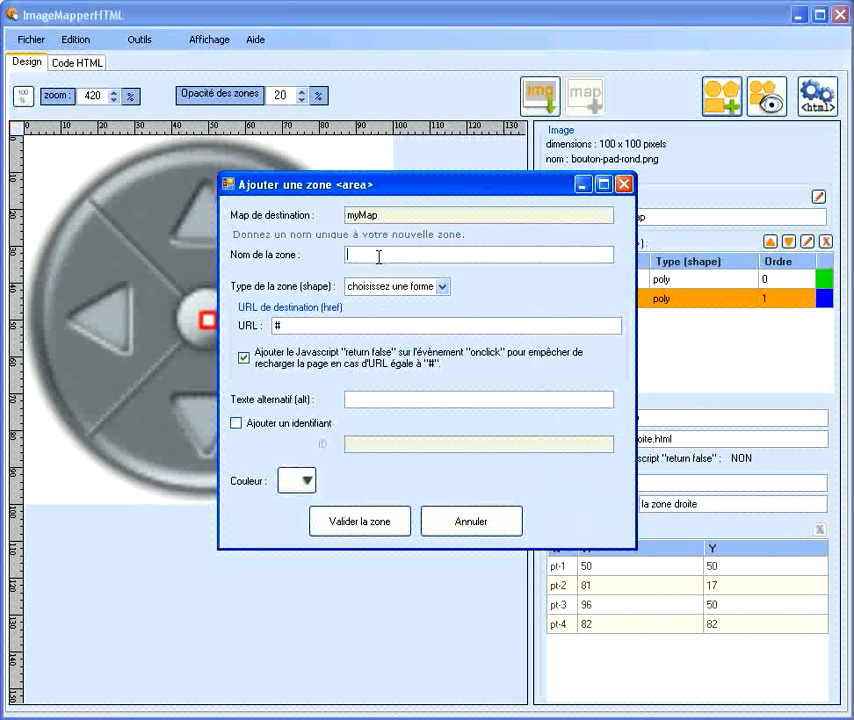
{"action": "type", "text": "zoneBass"}
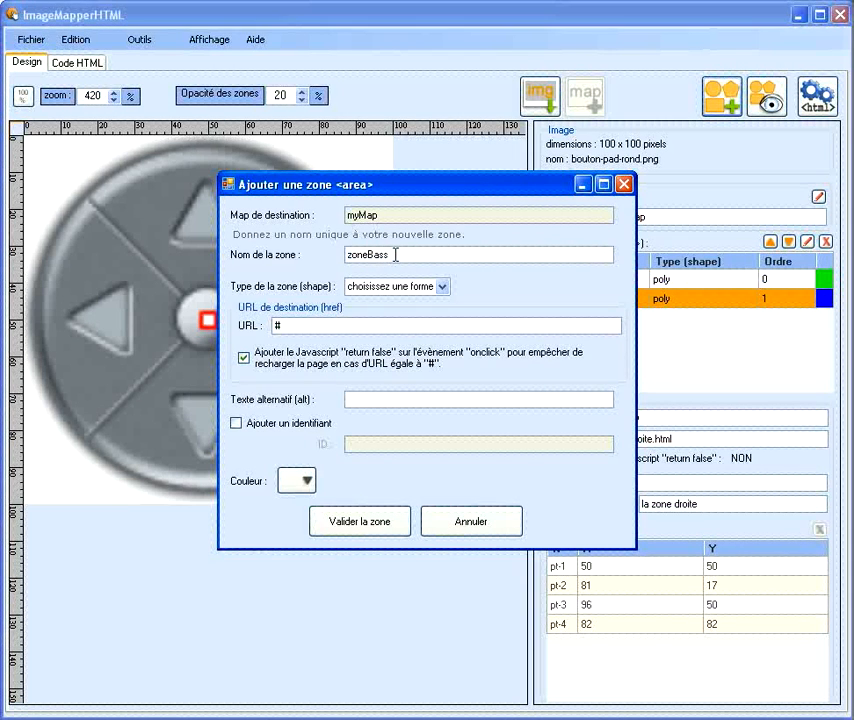
{"action": "left_click", "coordinate": [441, 287]}
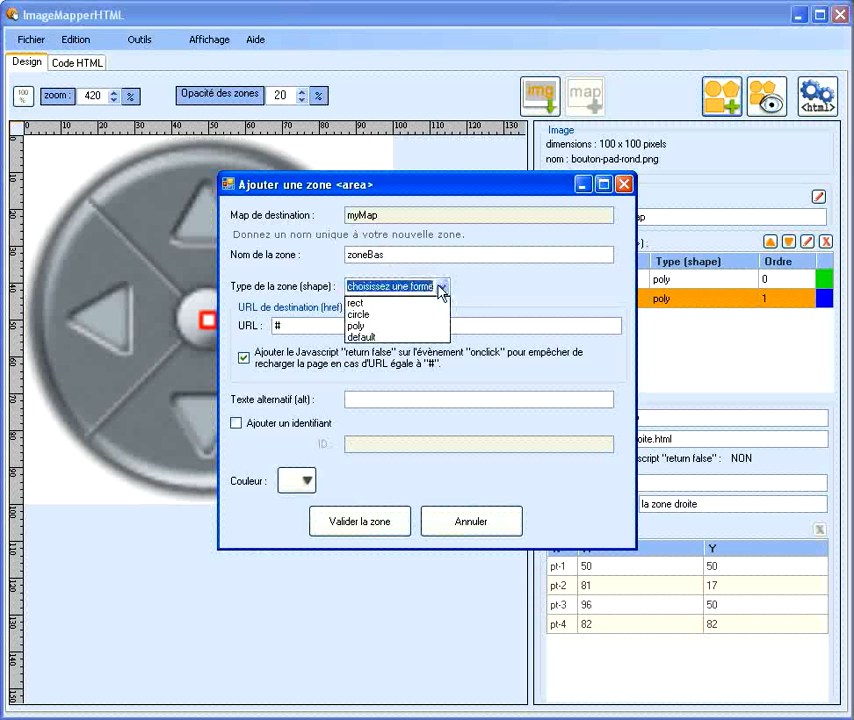
{"action": "left_click", "coordinate": [390, 325]}
{"action": "key", "text": "Tab"}
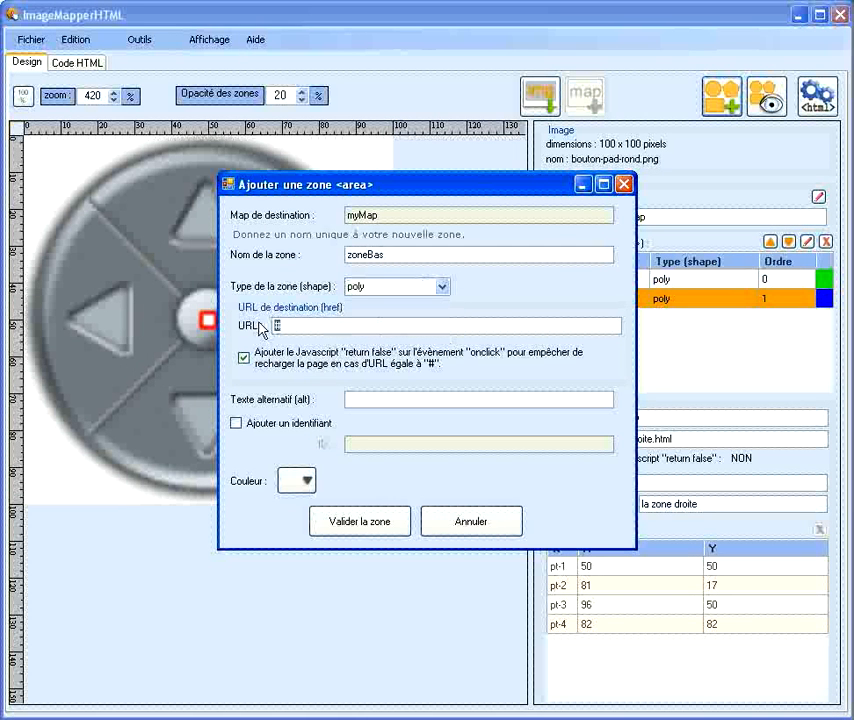
{"action": "type", "text": "http://"}
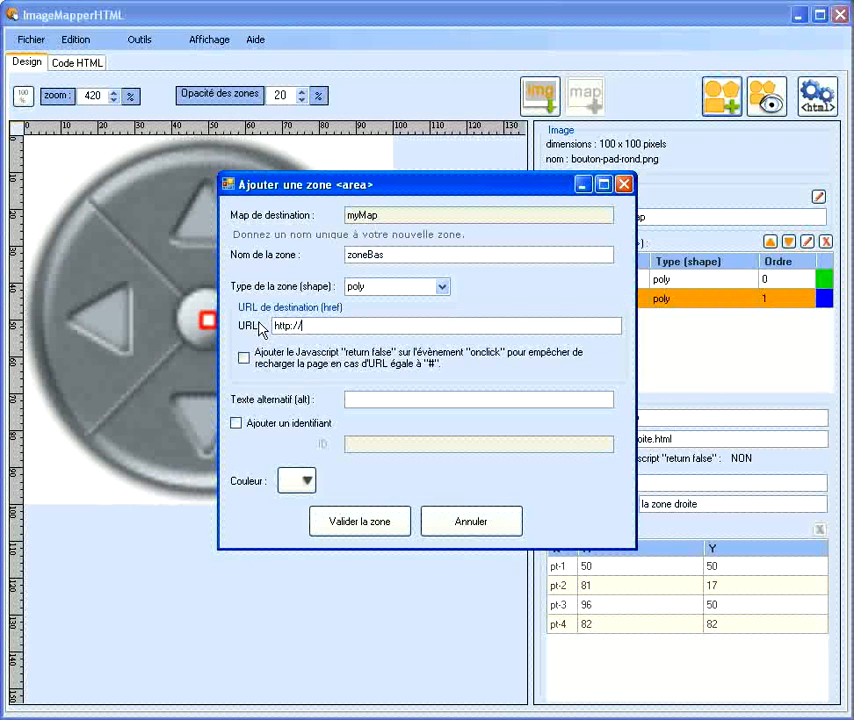
{"action": "type", "text": "zonebas.html"}
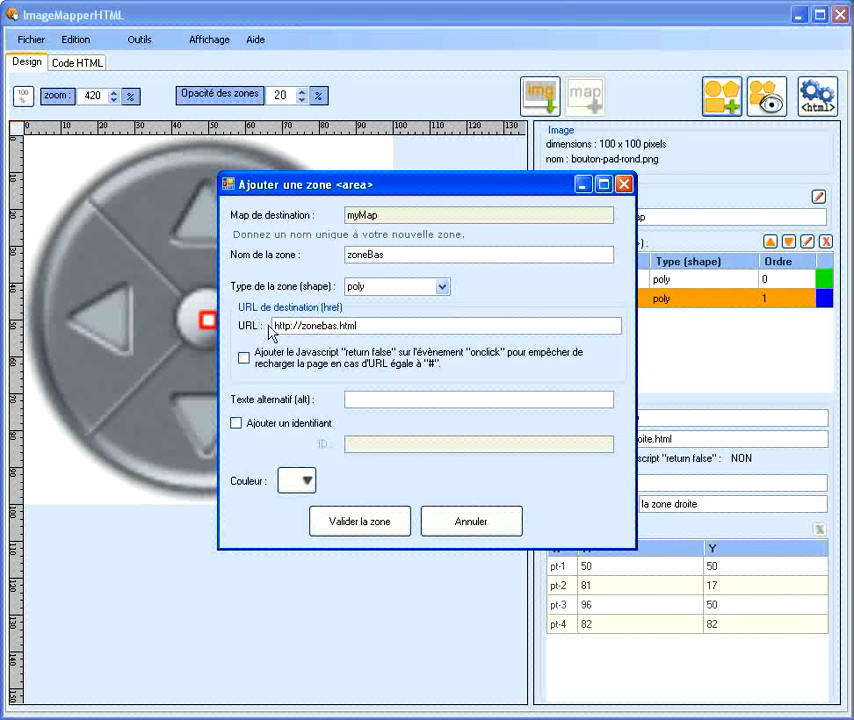
- Give the area the alternative text "la zone basse" and the colour orange, and validate it
{"action": "left_click", "coordinate": [358, 399]}
{"action": "type", "text": "la zone basse"}
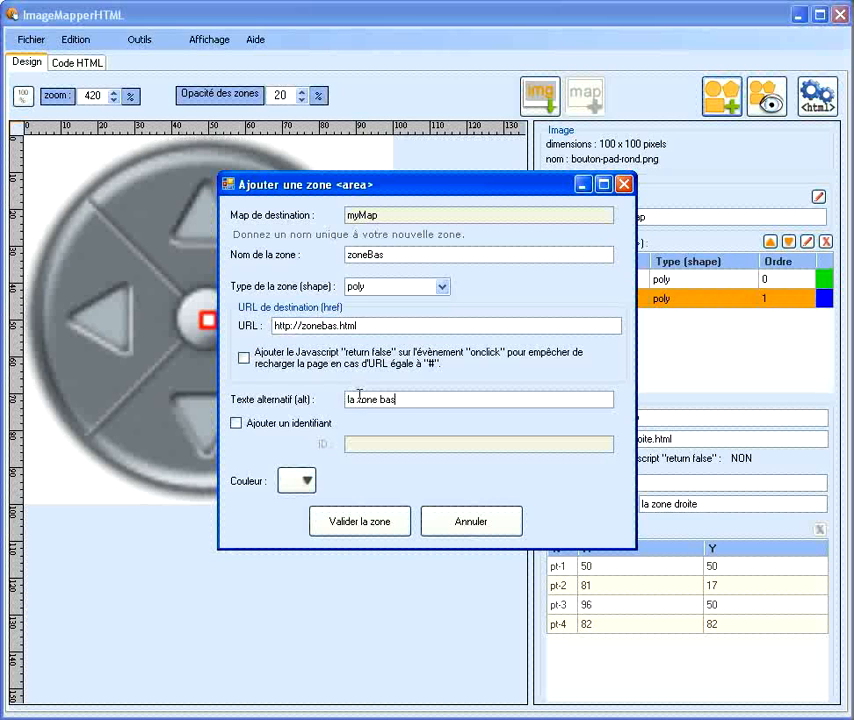
{"action": "left_click", "coordinate": [308, 485]}
{"action": "left_click", "coordinate": [238, 252]}
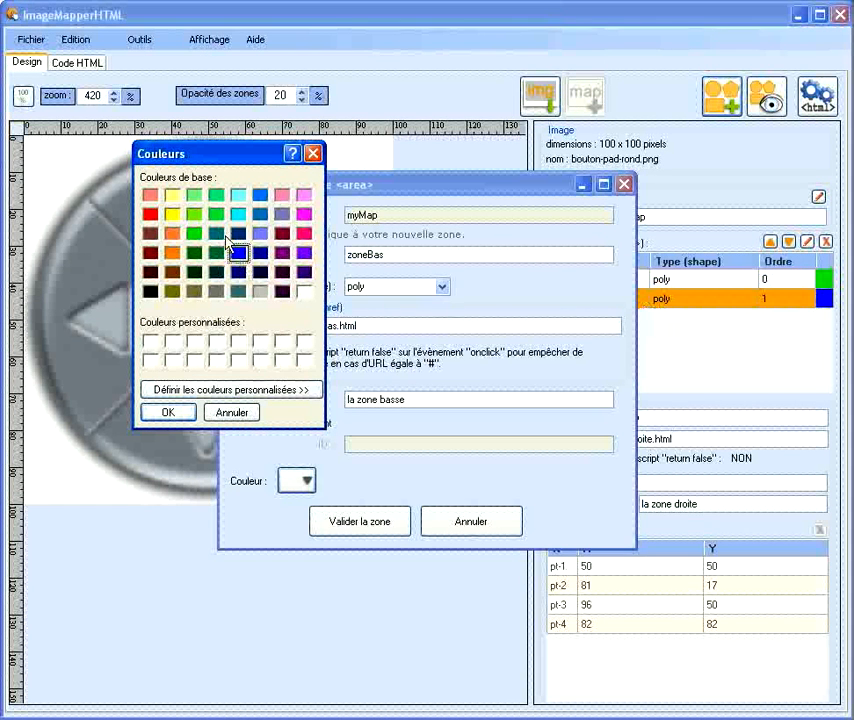
{"action": "left_click", "coordinate": [172, 253]}
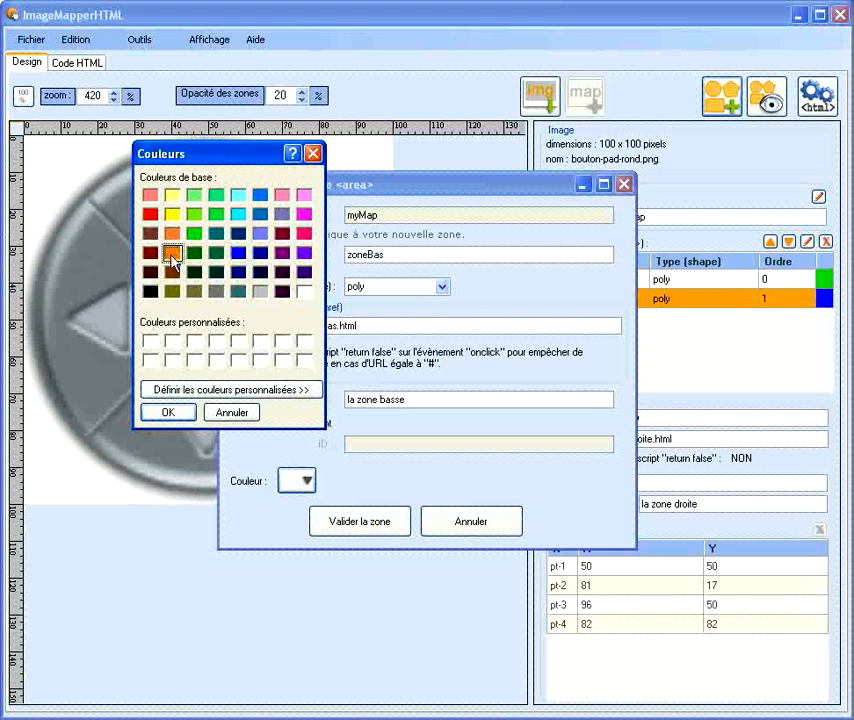
{"action": "left_click", "coordinate": [168, 412]}
{"action": "left_click", "coordinate": [366, 532]}
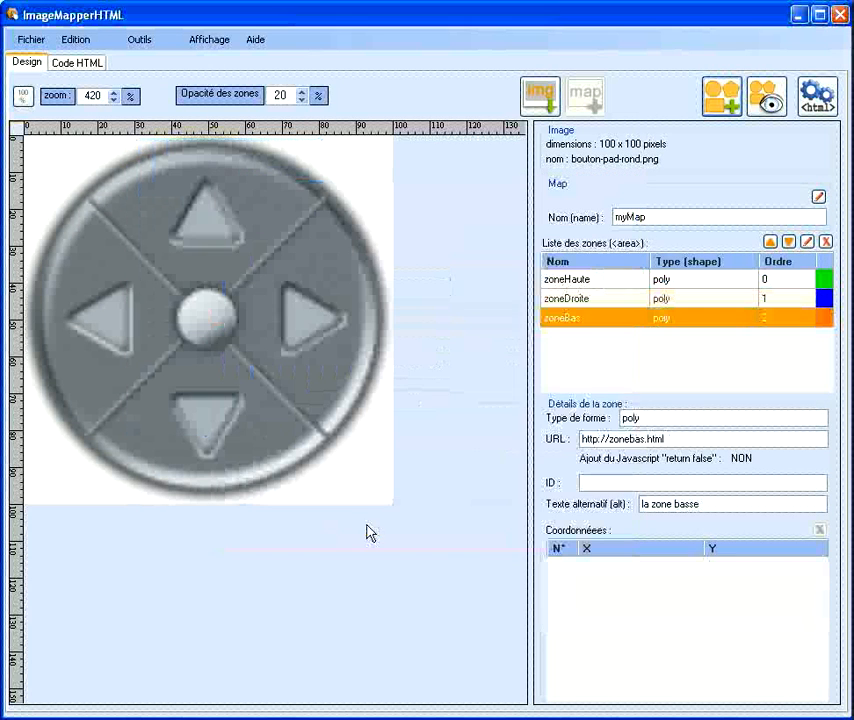
- Draw zoneBas's polygon around the pad's lower quadrant with points at about (49, 50), (82, 82), (50, 96) and (17, 82)
{"action": "left_click", "coordinate": [204, 319]}
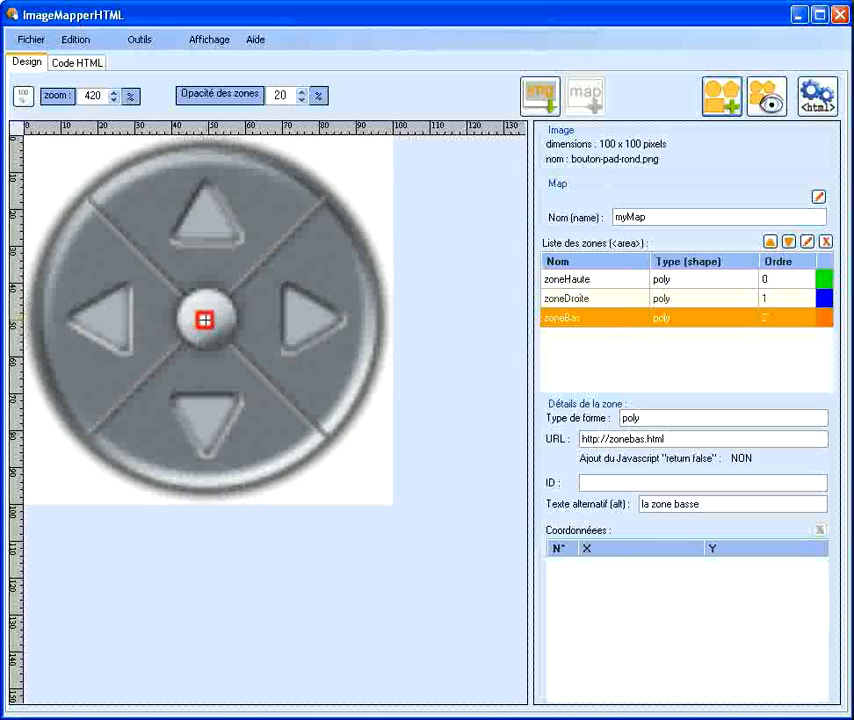
{"action": "left_click", "coordinate": [326, 437]}
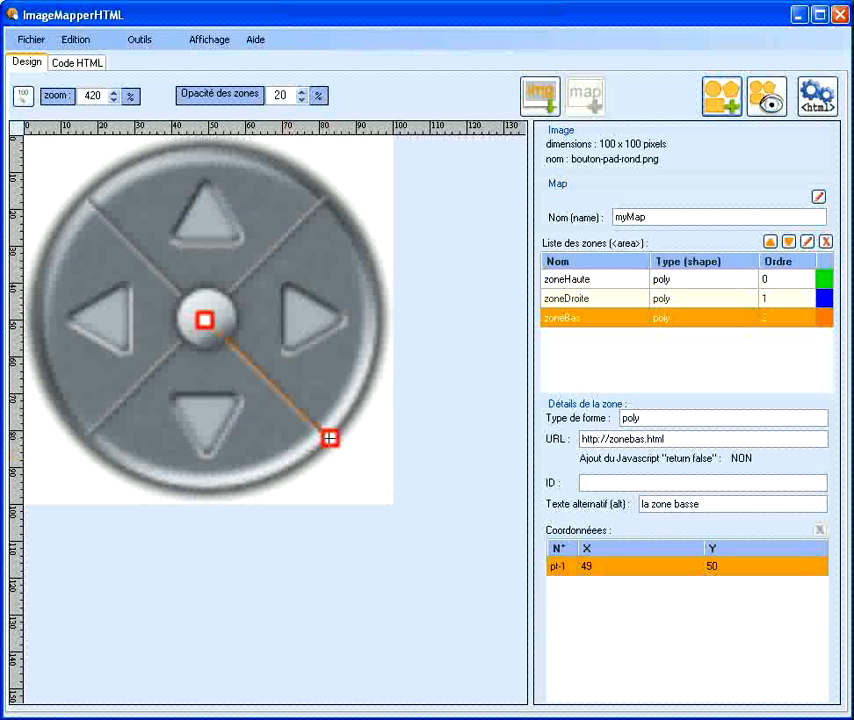
{"action": "left_click", "coordinate": [207, 490]}
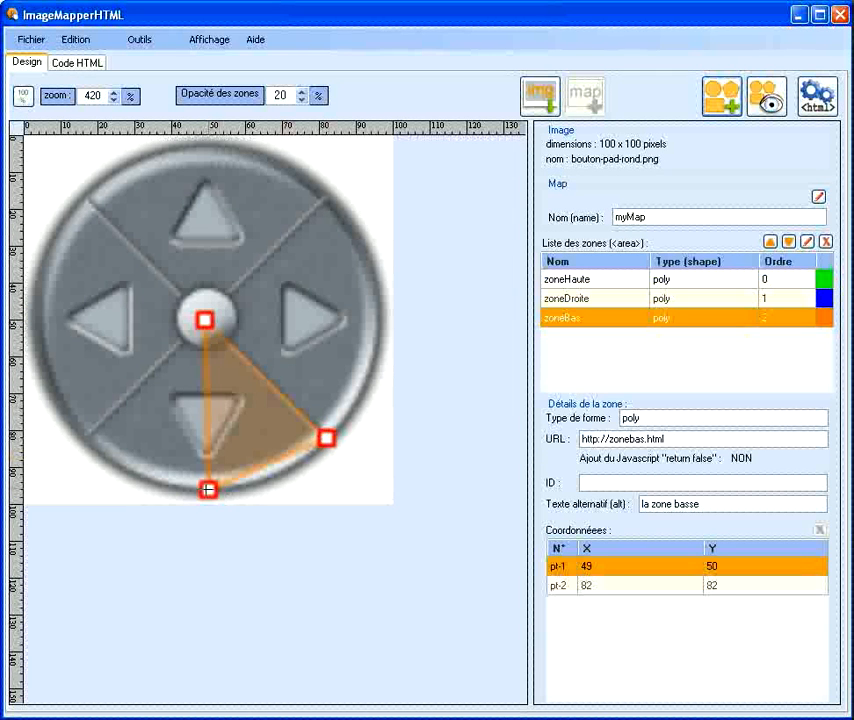
{"action": "left_click", "coordinate": [86, 437]}
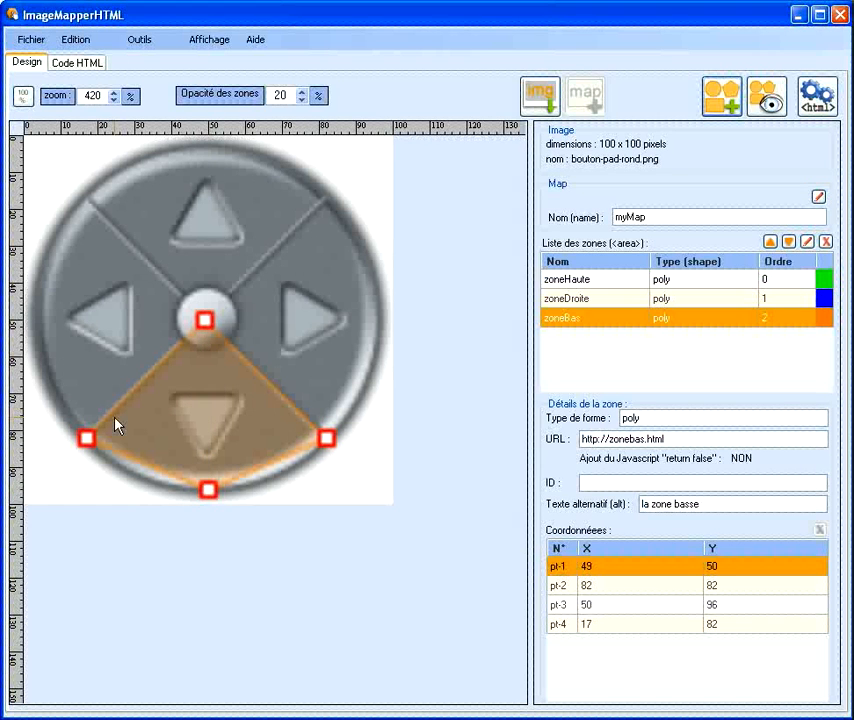
{"action": "left_click", "coordinate": [725, 106]}
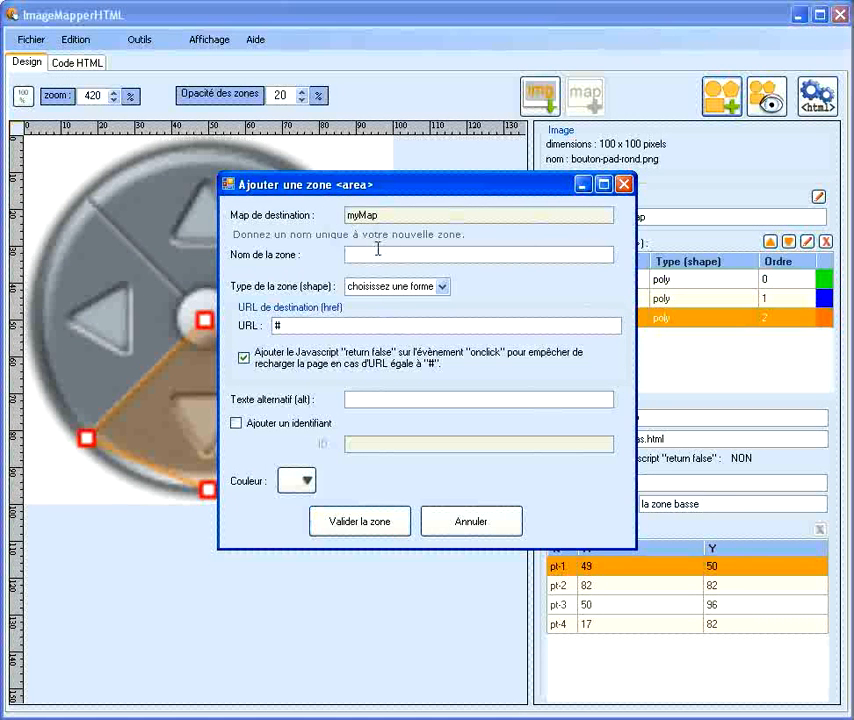
{"action": "type", "text": "zone"}
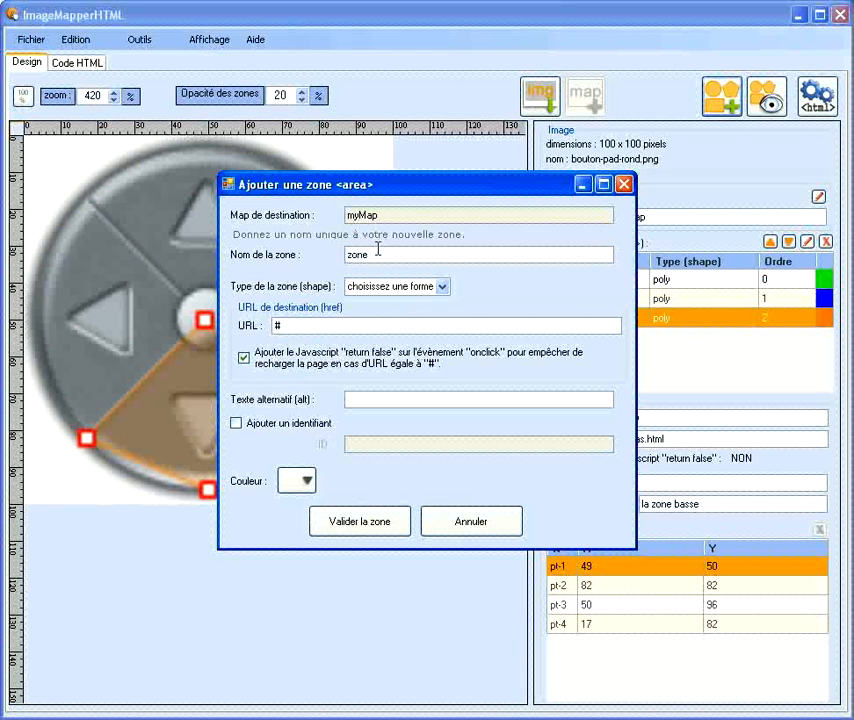
{"action": "type", "text": "Gouche"}
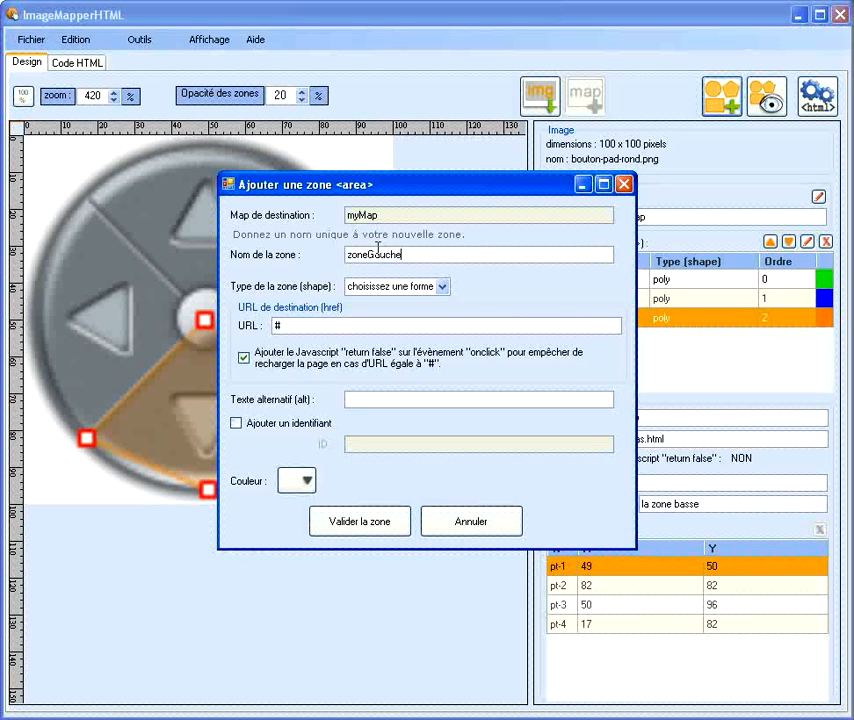
{"action": "left_click", "coordinate": [442, 286]}
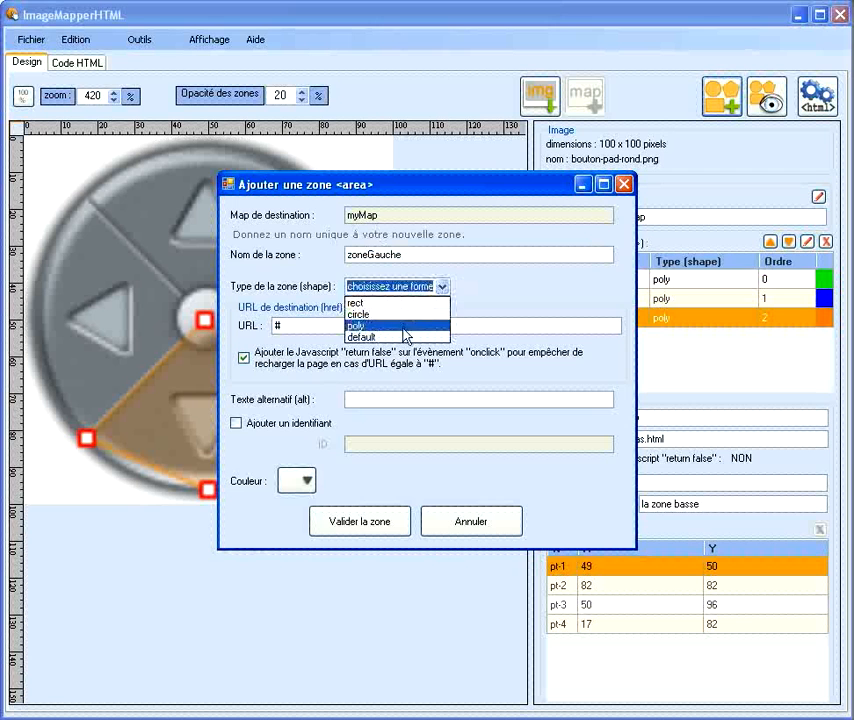
{"action": "left_click", "coordinate": [400, 325]}
{"action": "left_click", "coordinate": [278, 325]}
{"action": "key", "text": "BackSpace"}
{"action": "type", "text": "http://"}
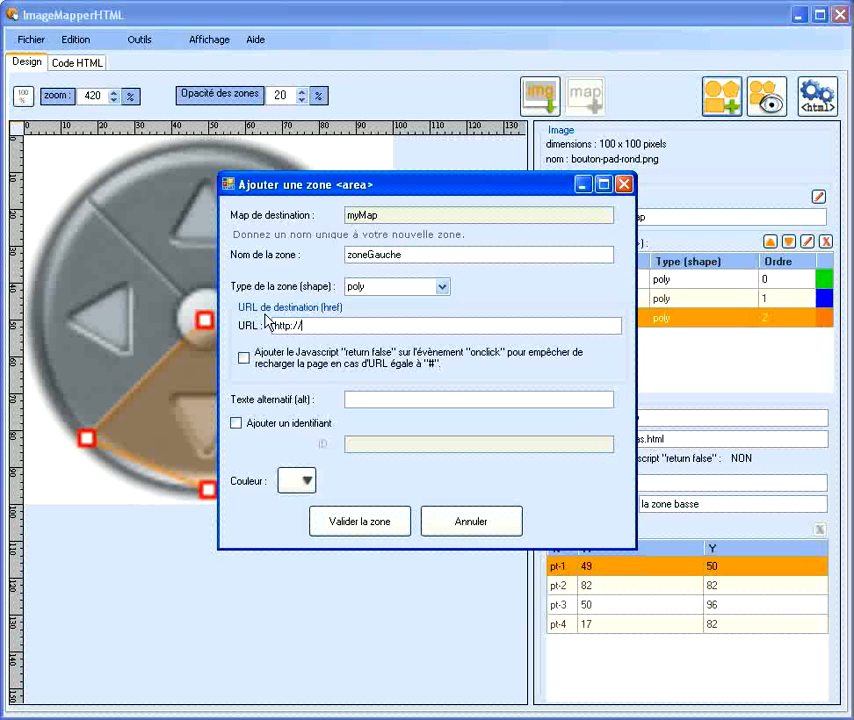
{"action": "type", "text": "zonegauche.html"}
- Give the area the alternative text "la zone gauche" and the colour cyan, and validate it
{"action": "left_click", "coordinate": [366, 399]}
{"action": "type", "text": "la zone gauche"}
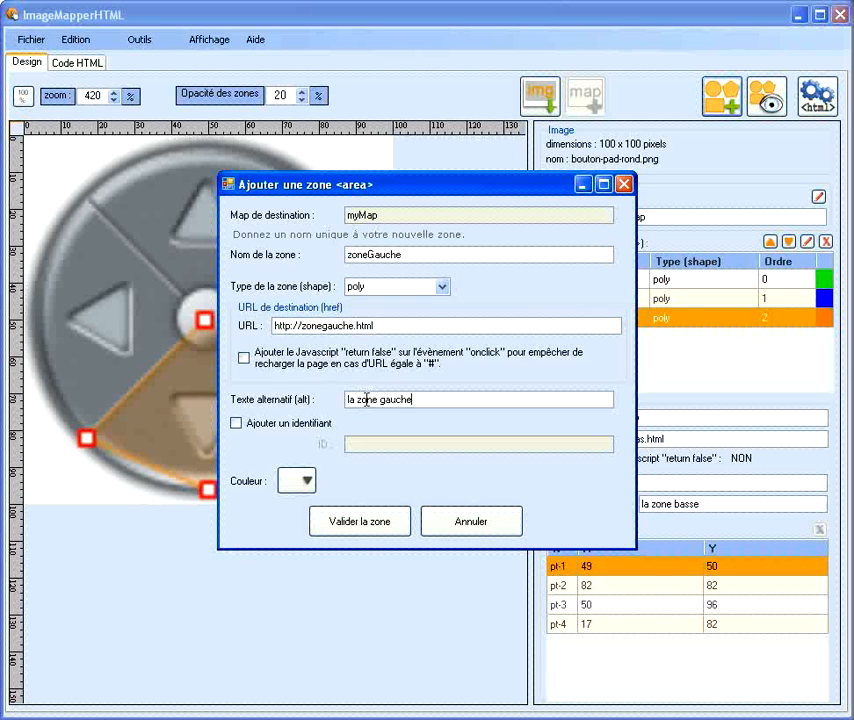
{"action": "left_click", "coordinate": [298, 481]}
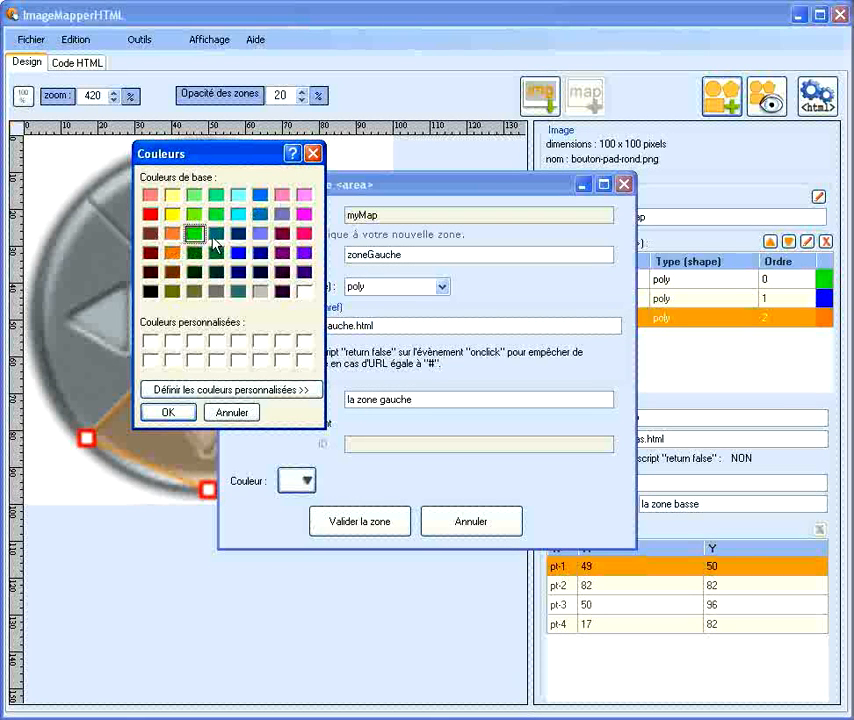
{"action": "left_click", "coordinate": [172, 413]}
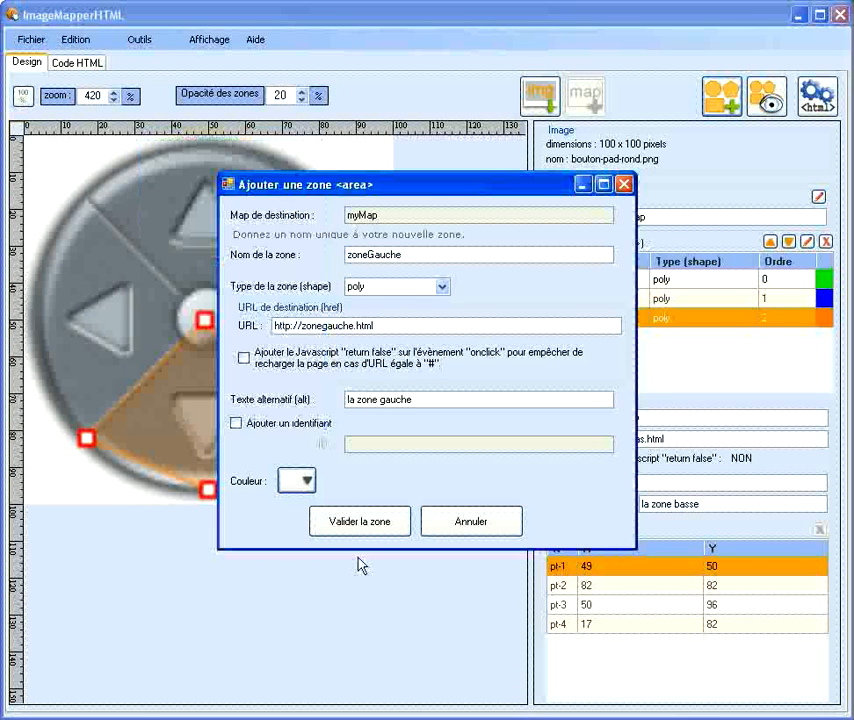
{"action": "left_click", "coordinate": [360, 522]}
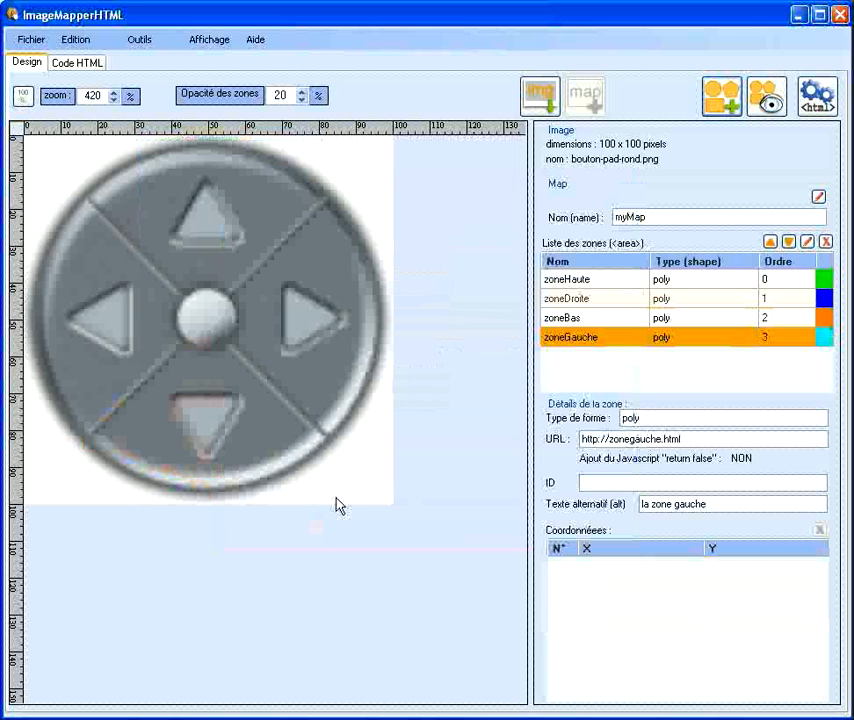
- Draw zoneGauche's polygon around the pad's left quadrant with points at about (50, 50), (17, 83) and (3, 51)
{"action": "left_click", "coordinate": [206, 319]}
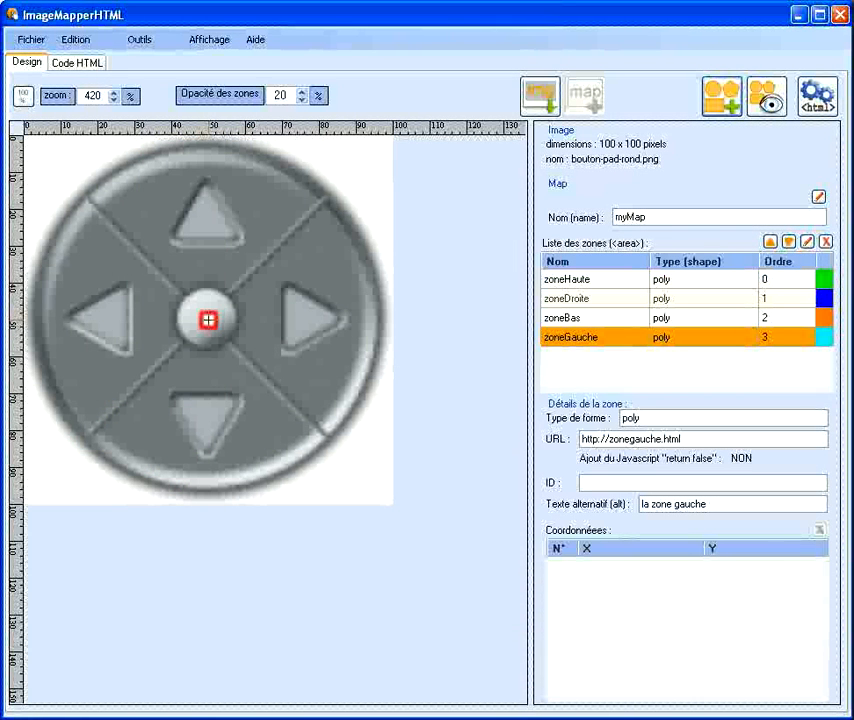
{"action": "left_click", "coordinate": [87, 440]}
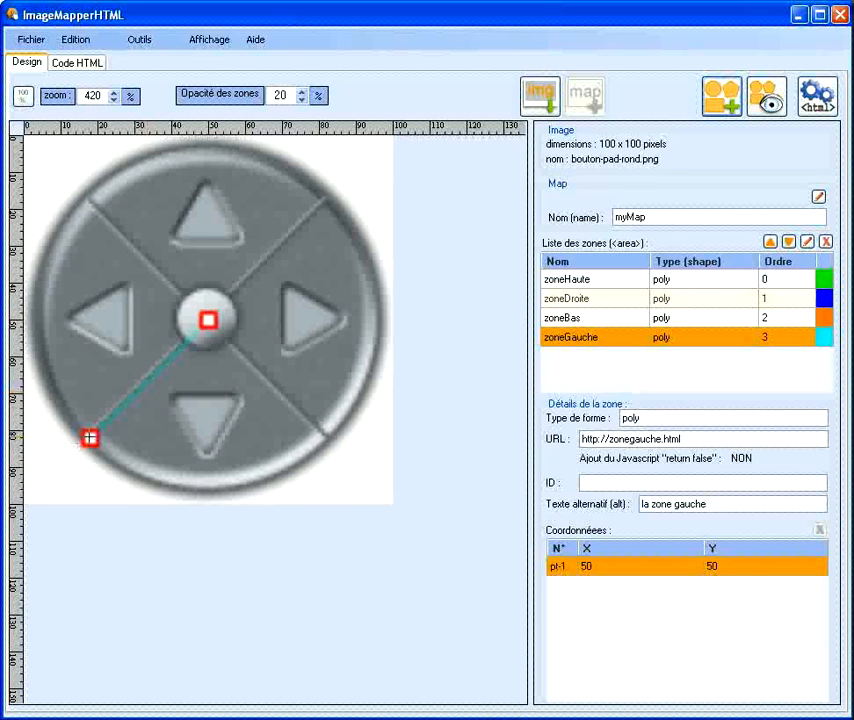
{"action": "left_click", "coordinate": [35, 323]}
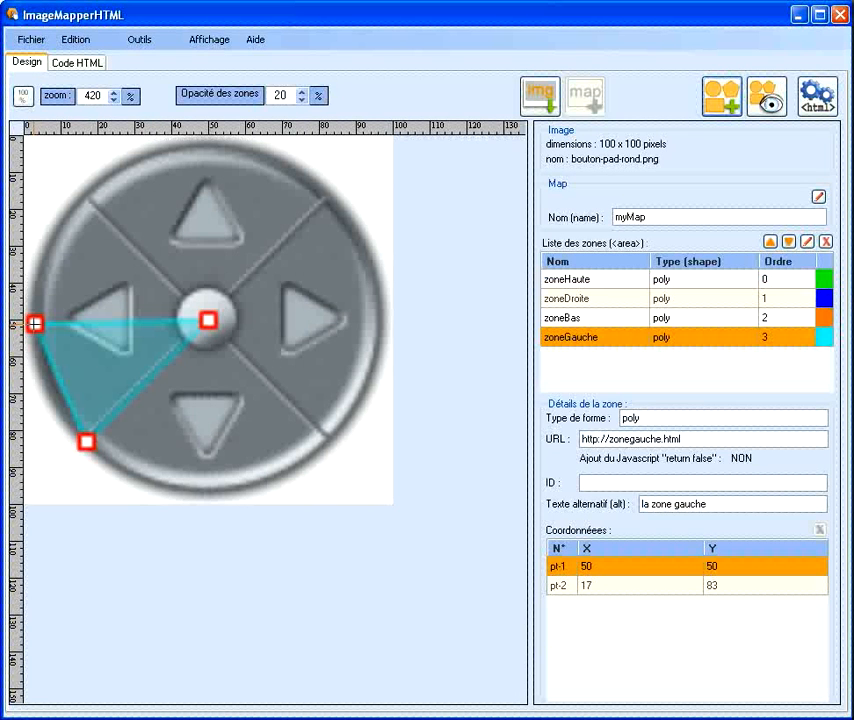